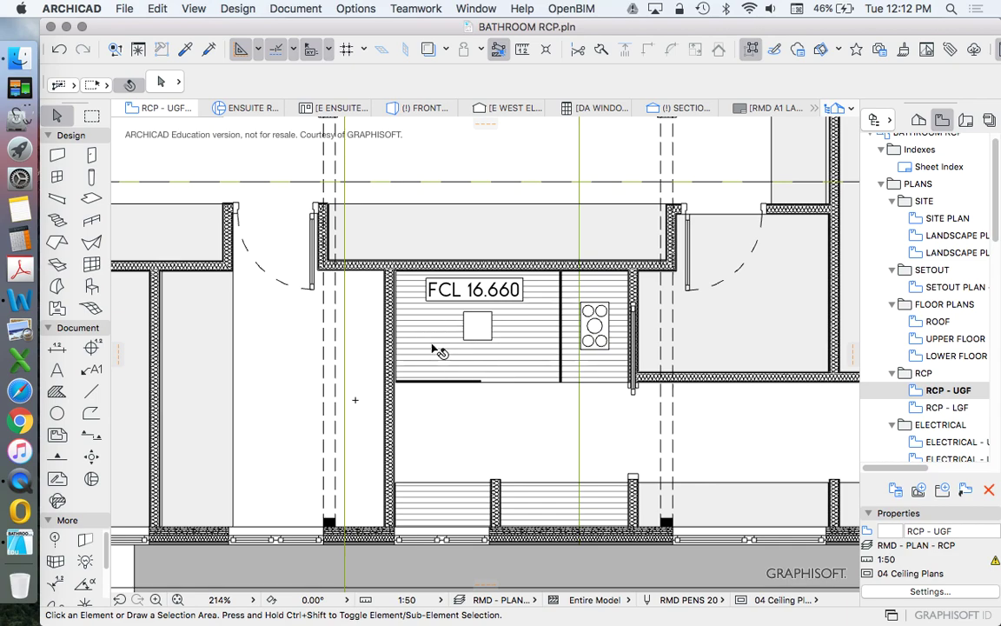
Set the elevation above the home story to 2400 for both hatched ceiling slabs along the external wall.
left_click(537, 494)
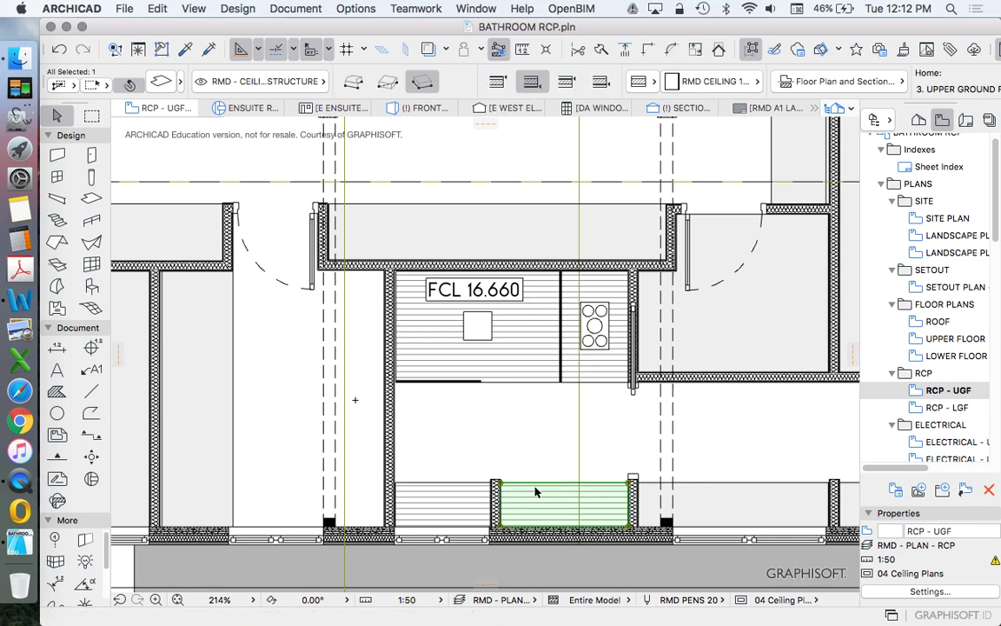
left_click(130, 82)
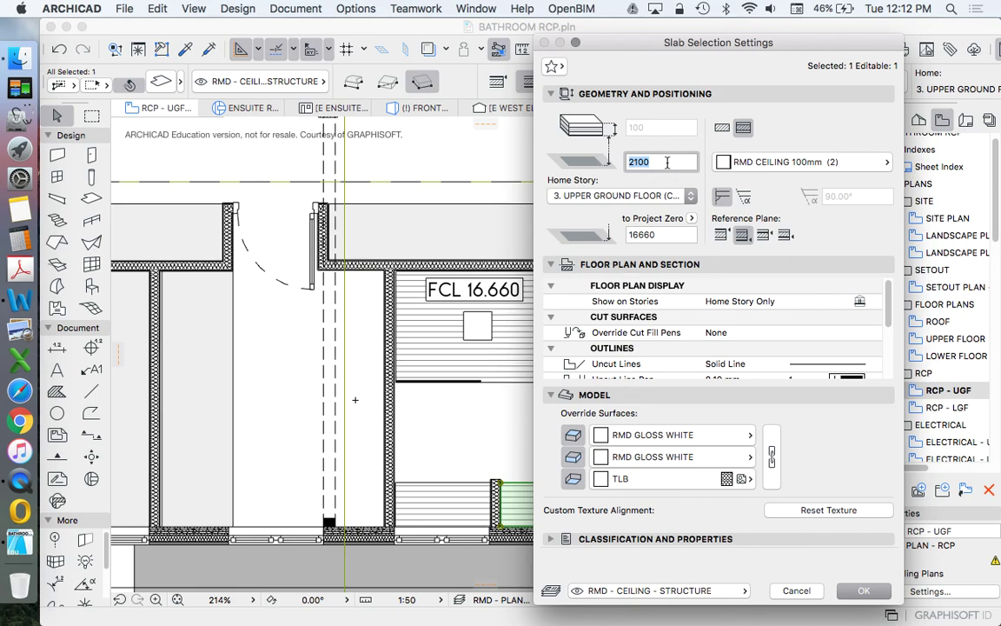
key("Return")
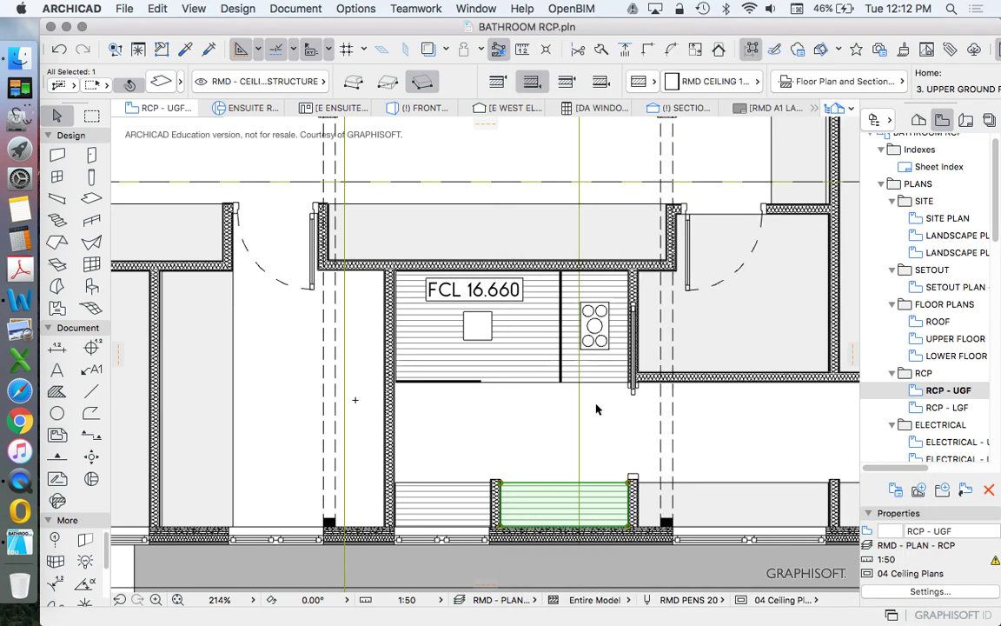
left_click(441, 497, "shift")
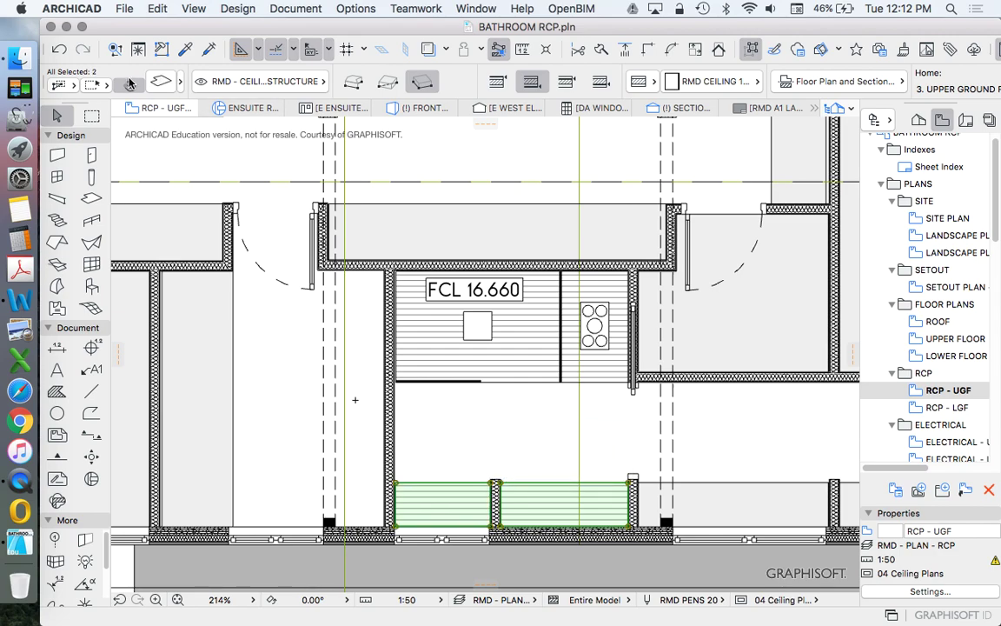
key("super+t")
type("24")
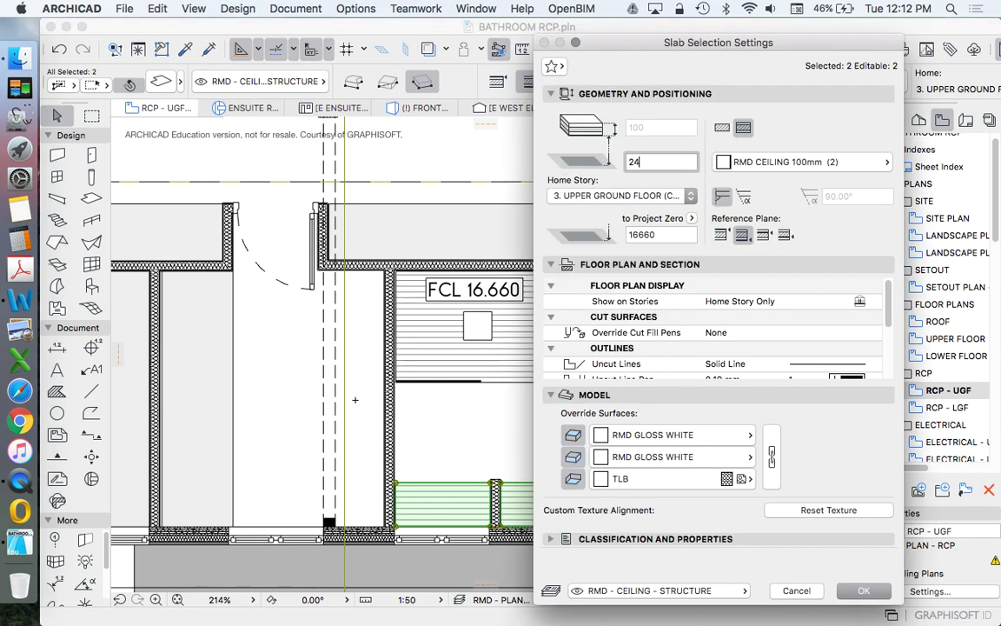
type("00")
key("Return")
key("Escape")
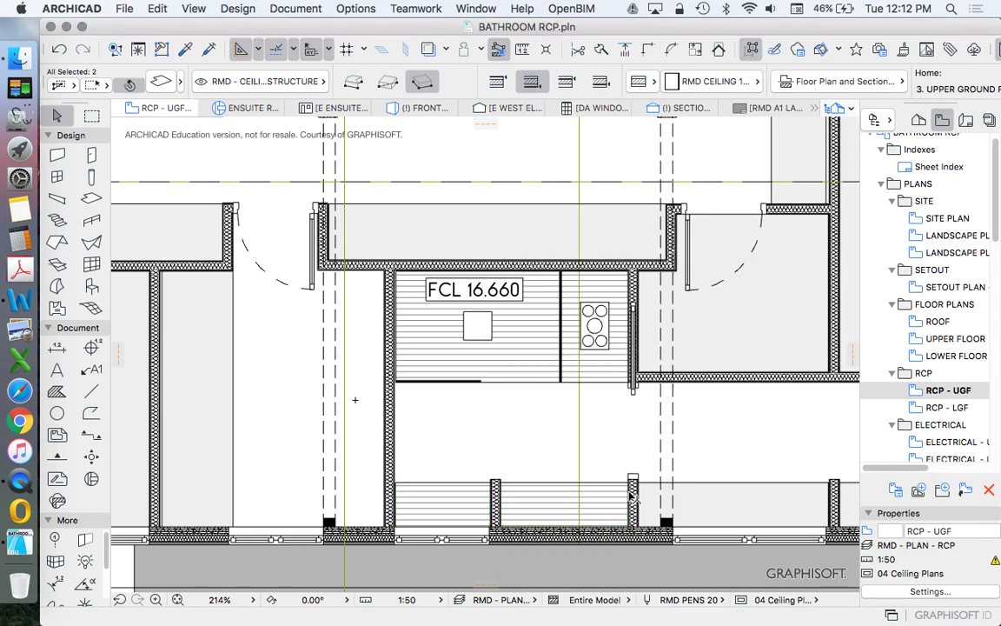
Examine the ceiling level label's type and its custom symbol settings for the bottom elevation's reference and parameter name.
left_click(428, 285)
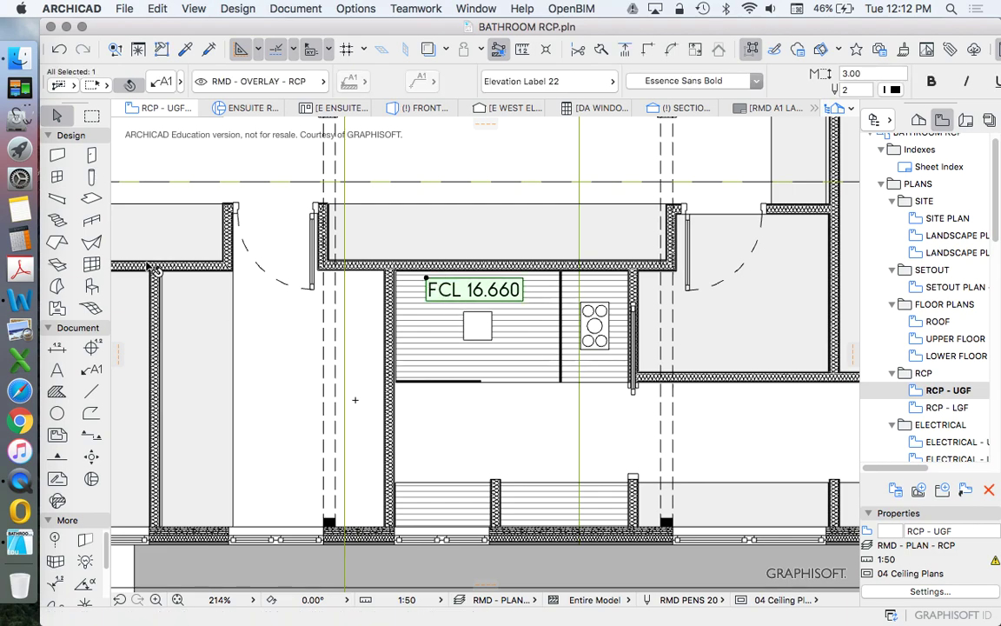
left_click(535, 81)
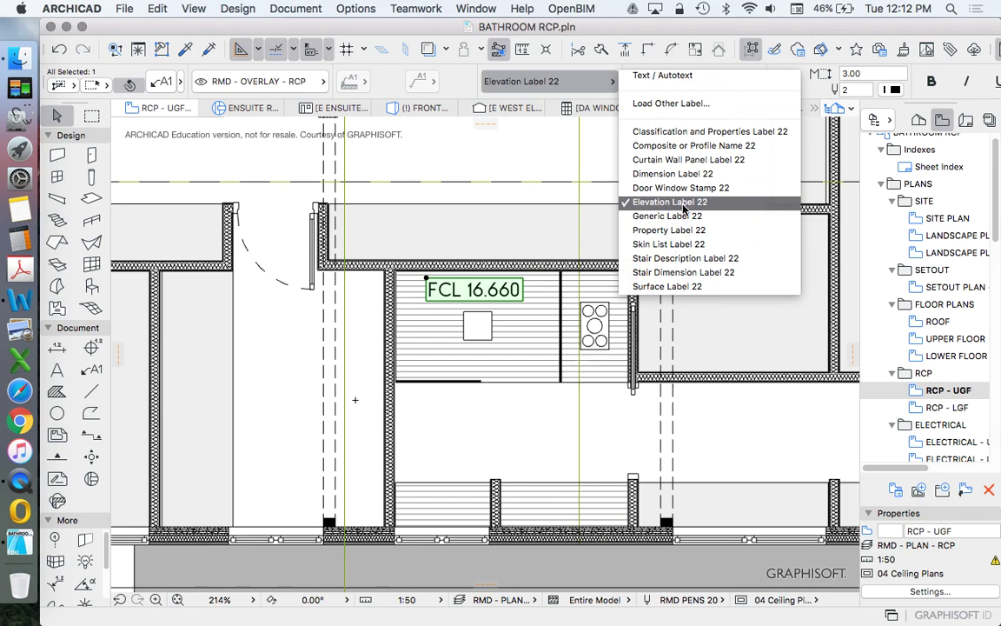
left_click(518, 160)
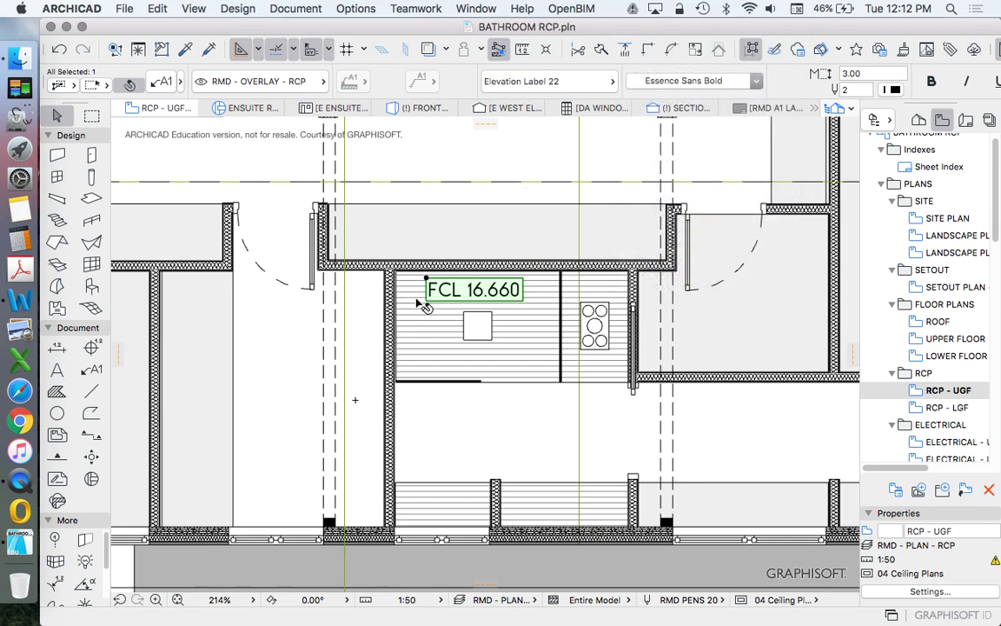
left_click(137, 84)
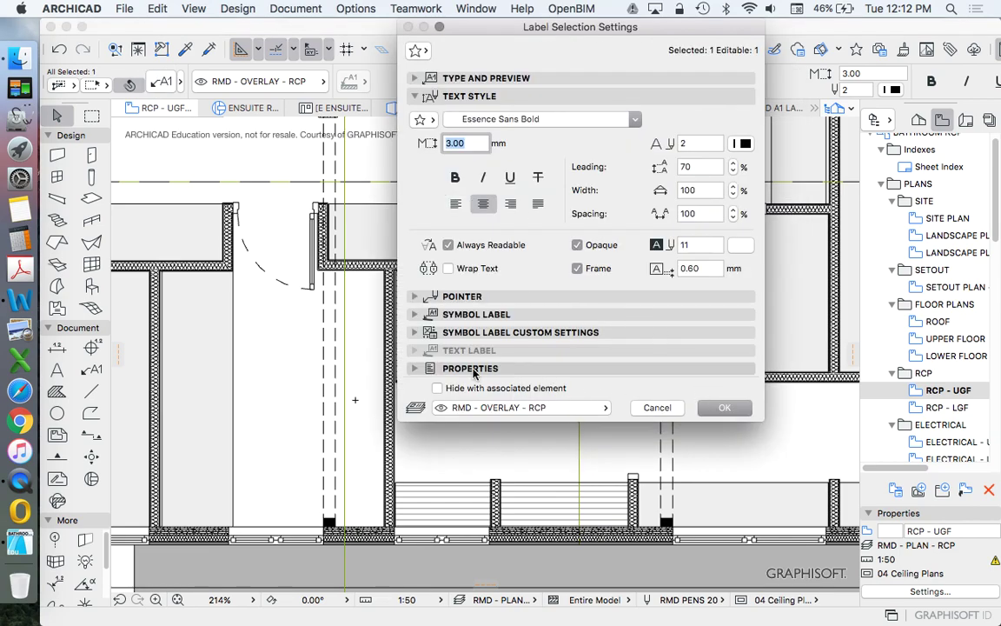
left_click(474, 369)
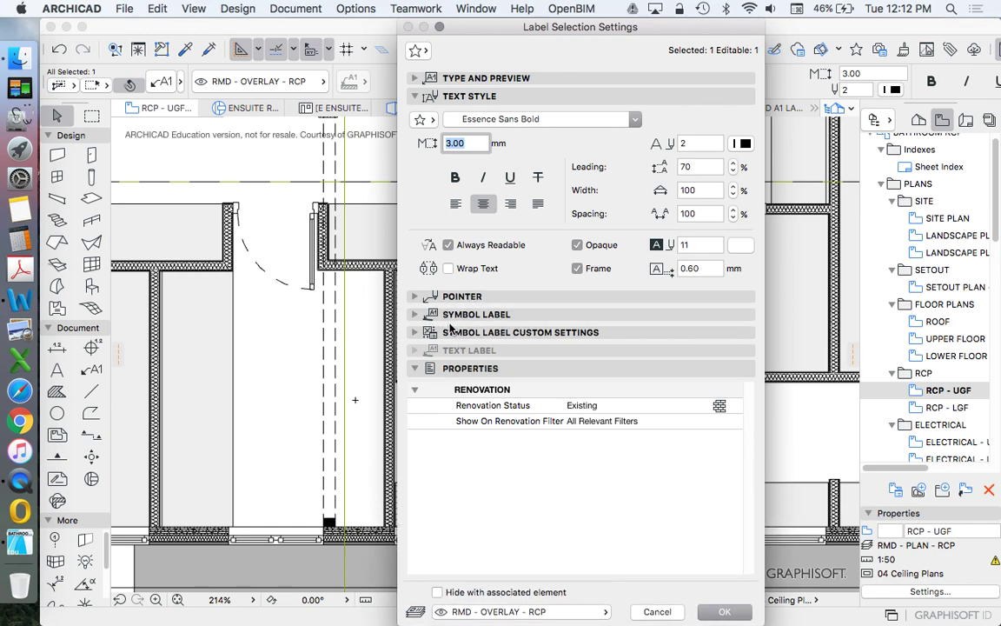
left_click(452, 331)
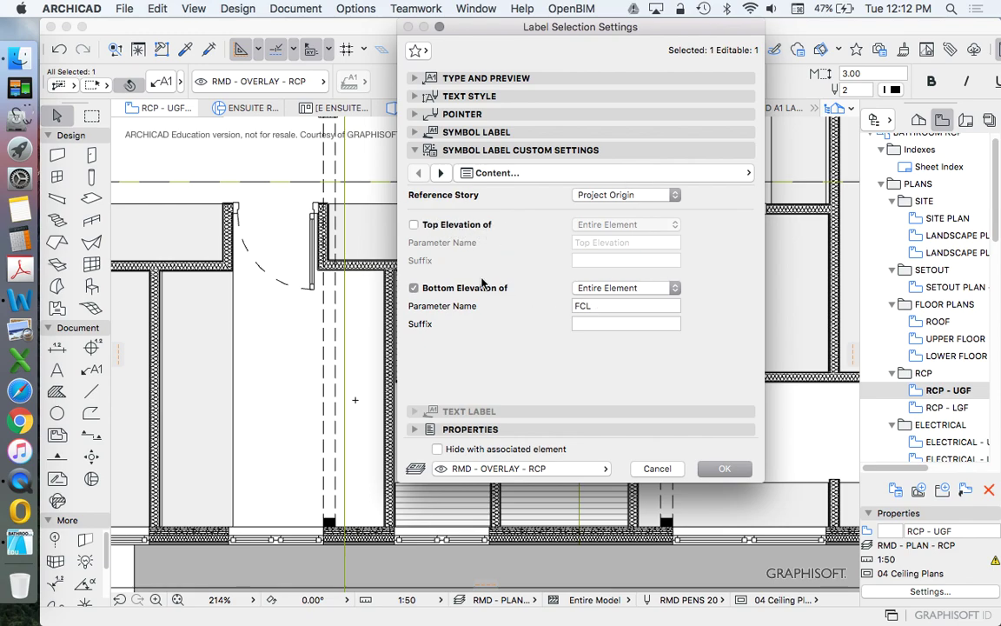
left_click(630, 288)
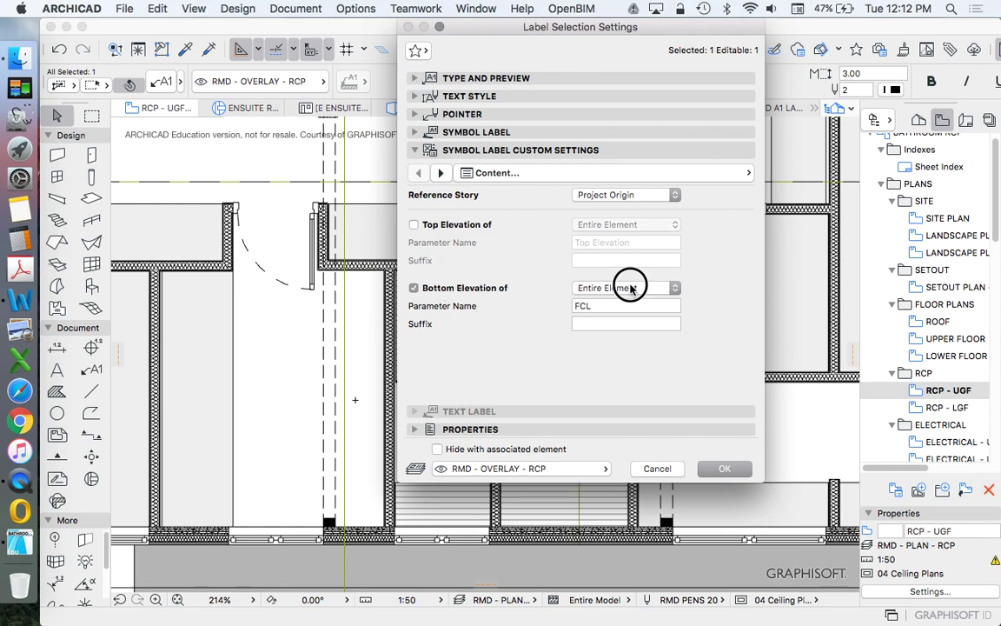
left_click(728, 287)
left_click(578, 306)
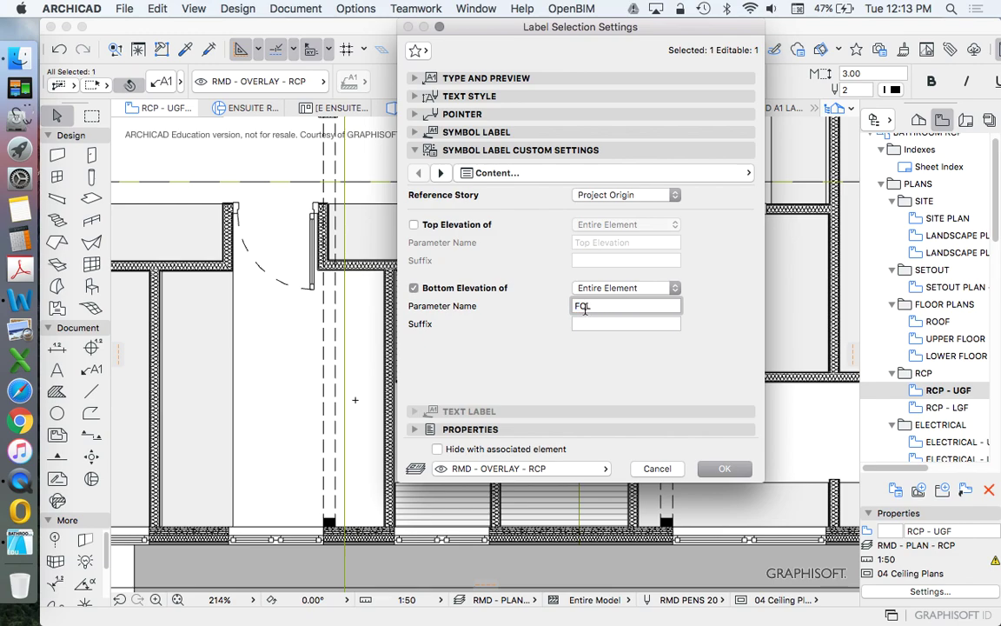
left_click(630, 288)
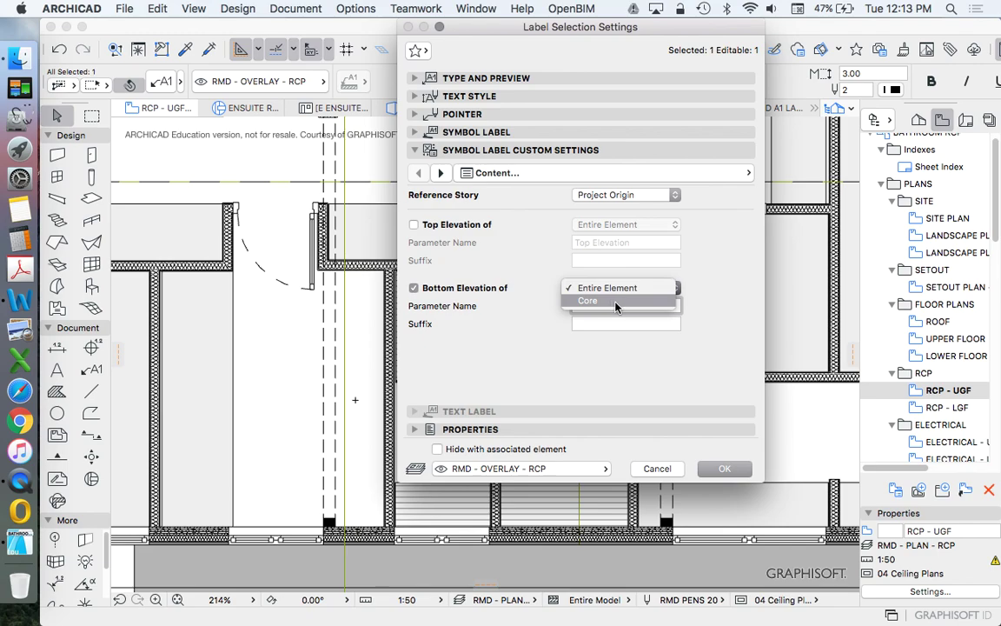
left_click(716, 291)
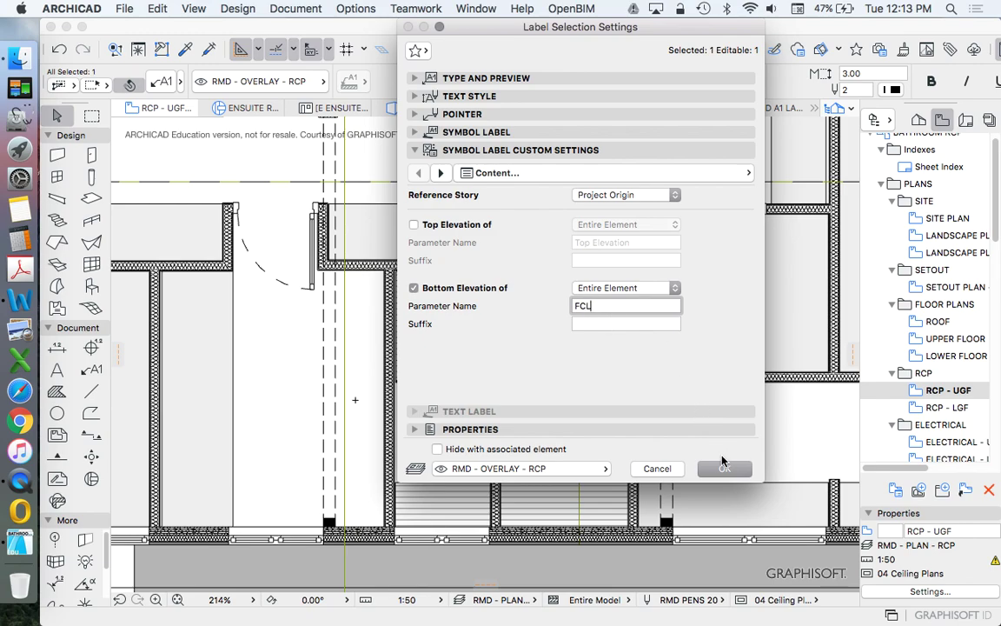
left_click(724, 467)
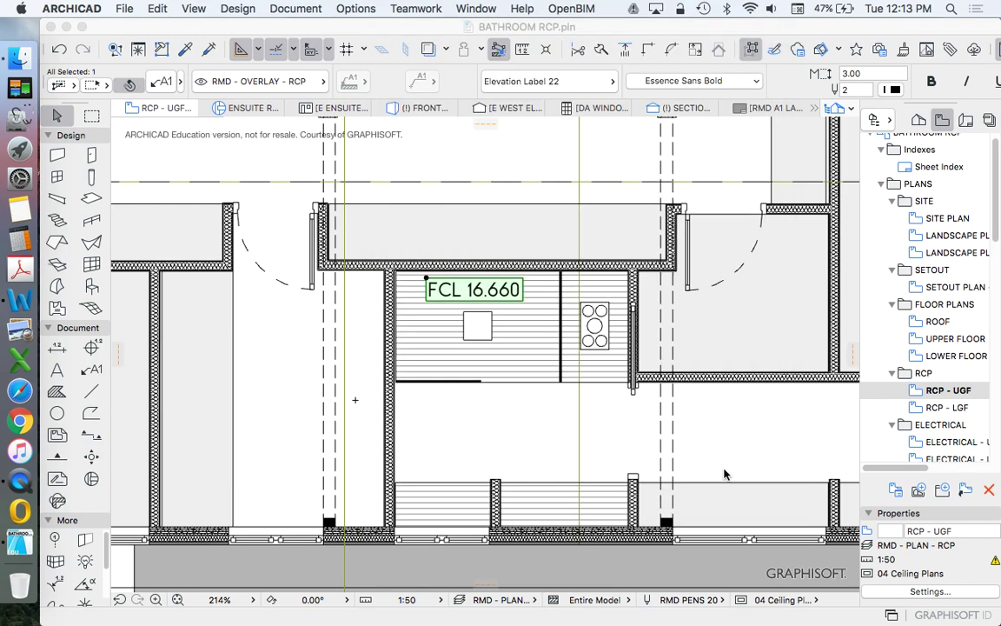
Check the elevation settings of the larger hatched ceiling slab beneath the existing level label.
left_click(434, 315)
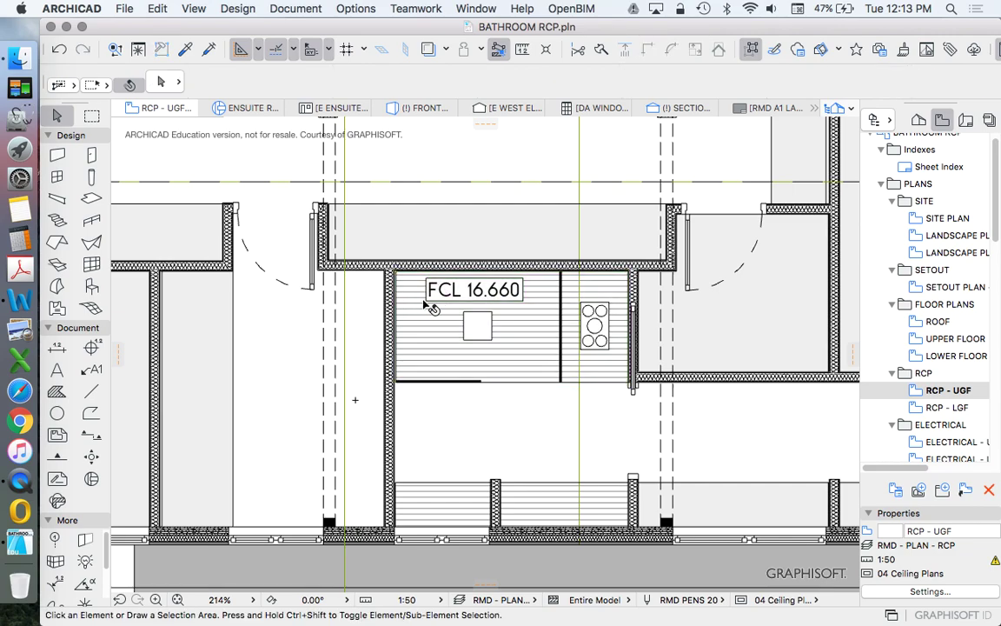
left_click(430, 326)
left_click(167, 79)
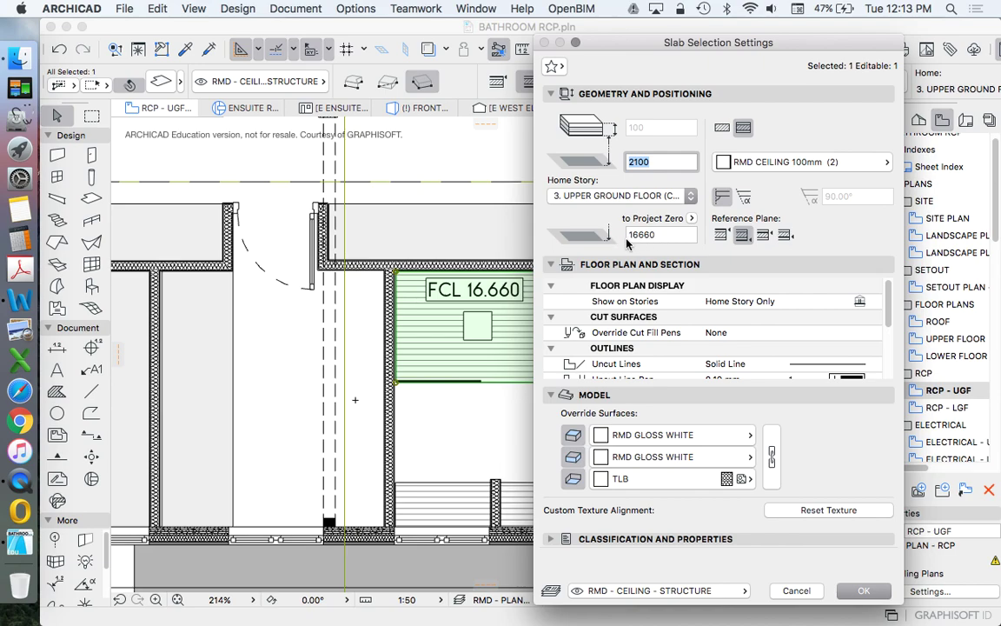
key("Escape")
key("Escape")
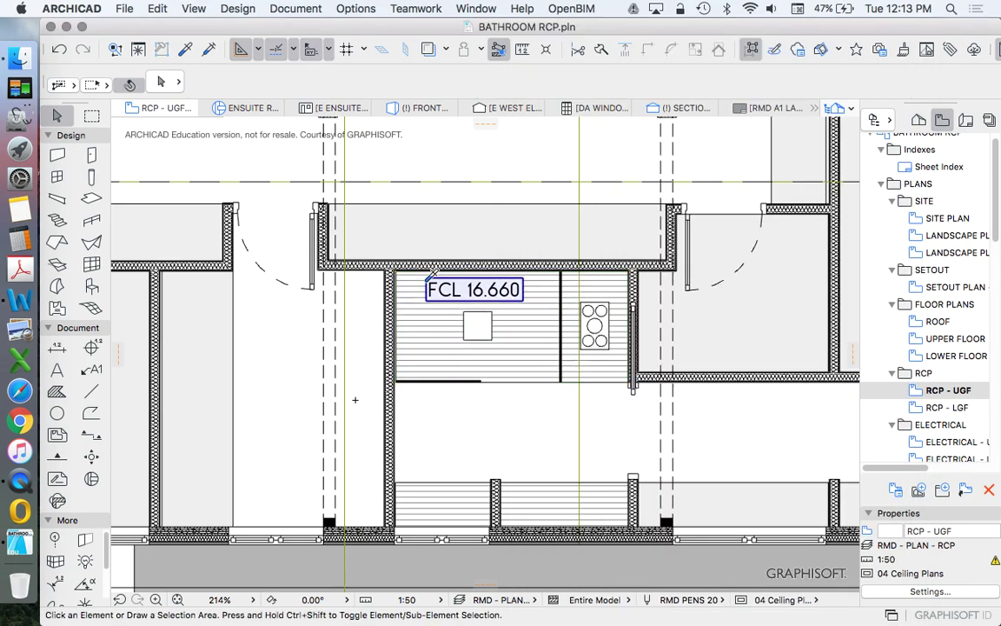
Place an FCL elevation label on the wider hatched slab by the external wall, using the existing label's settings.
scroll(556, 530, "up", 3)
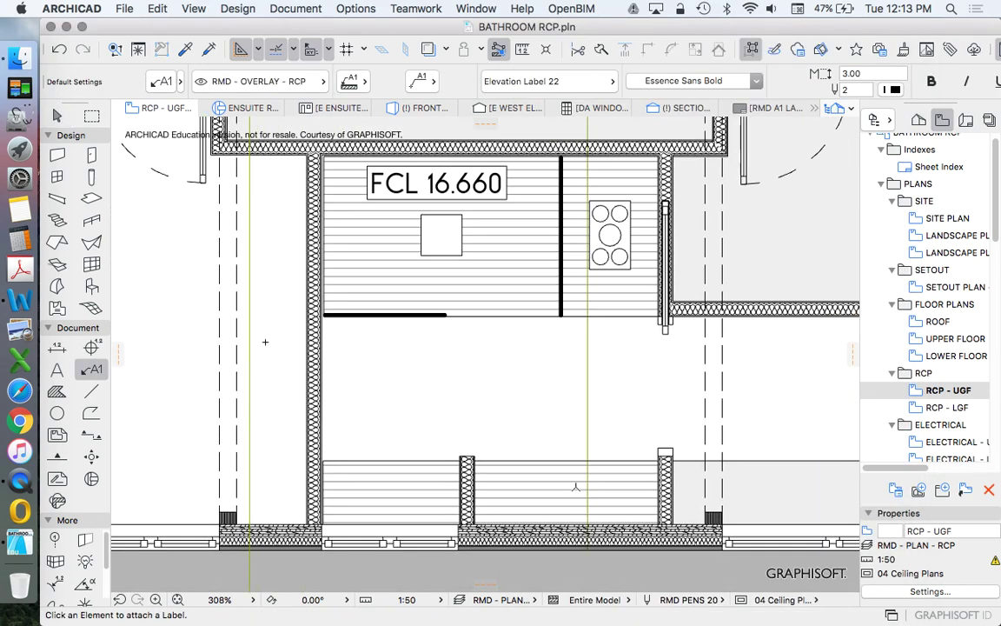
left_click(516, 484)
key("Escape")
left_click_drag(516, 485, 502, 477)
key("Escape")
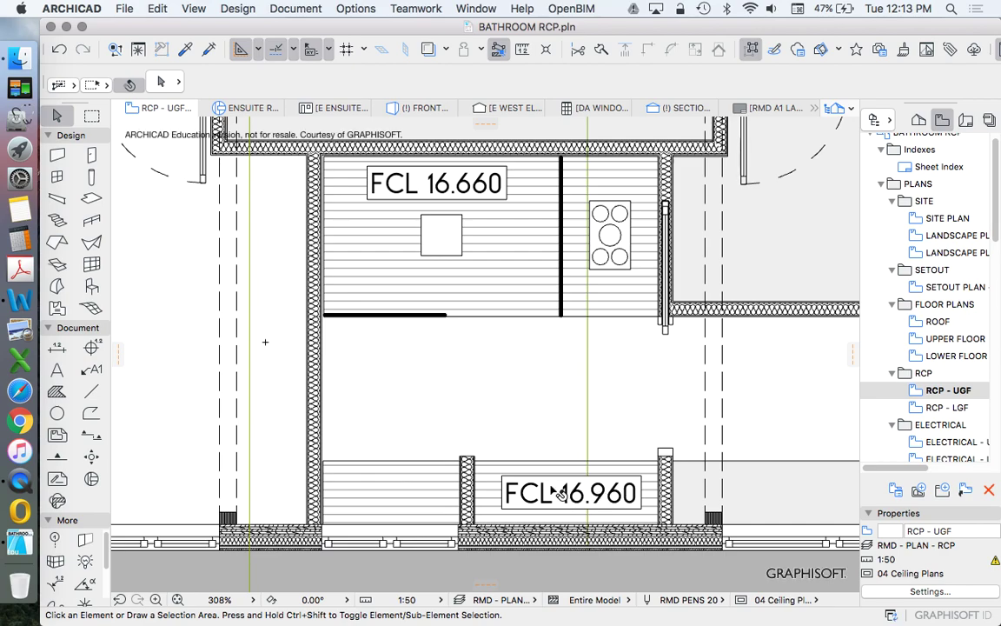
scroll(596, 497, "down", 2)
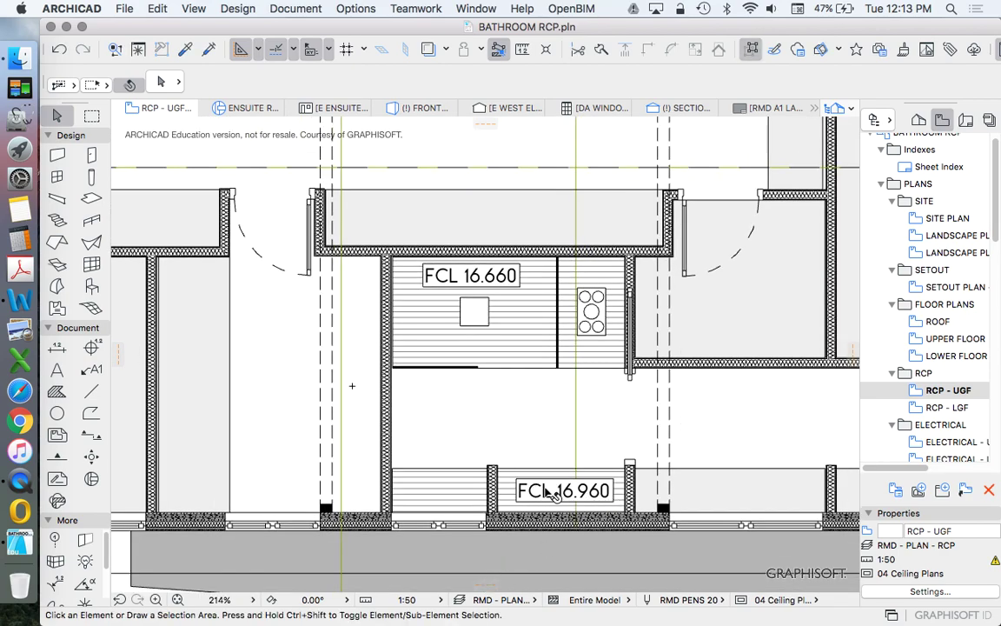
Look through the saved views and examine the settings of the A6020 detail marker around the bathroom area.
left_click(518, 483)
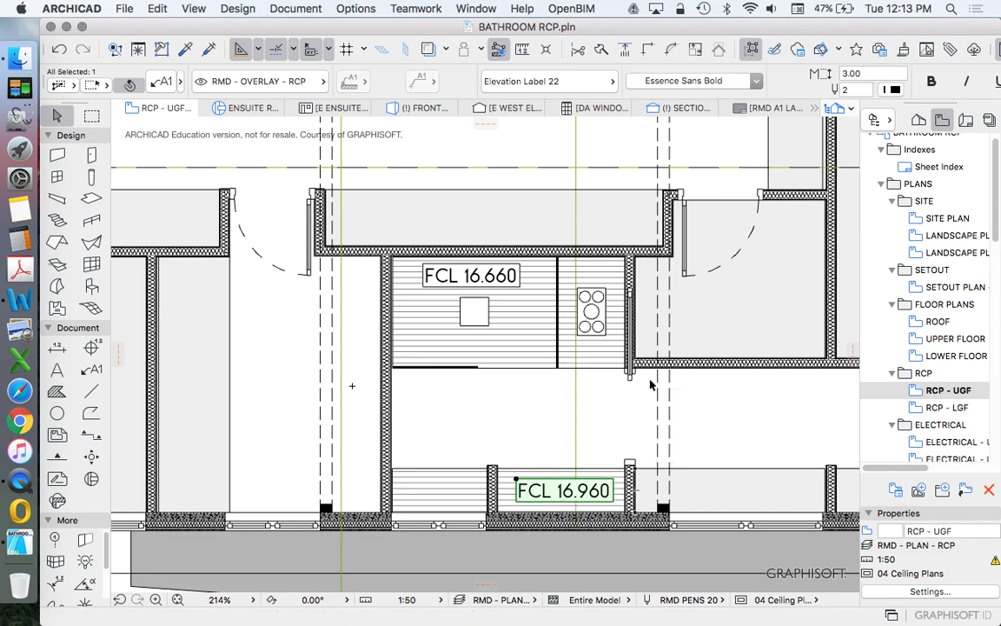
scroll(595, 340, "down", 10)
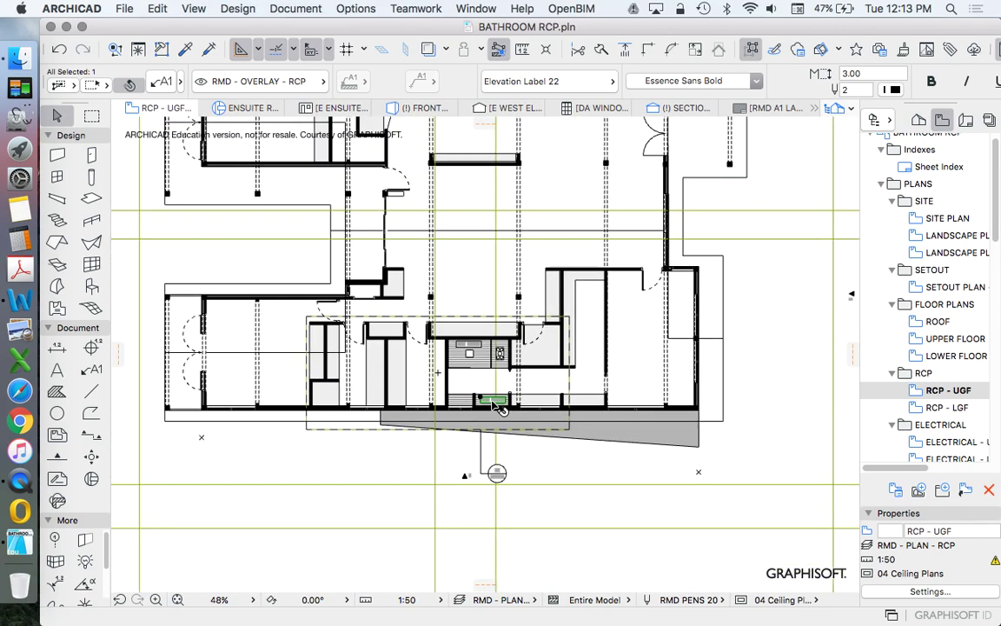
scroll(454, 262, "up", 1)
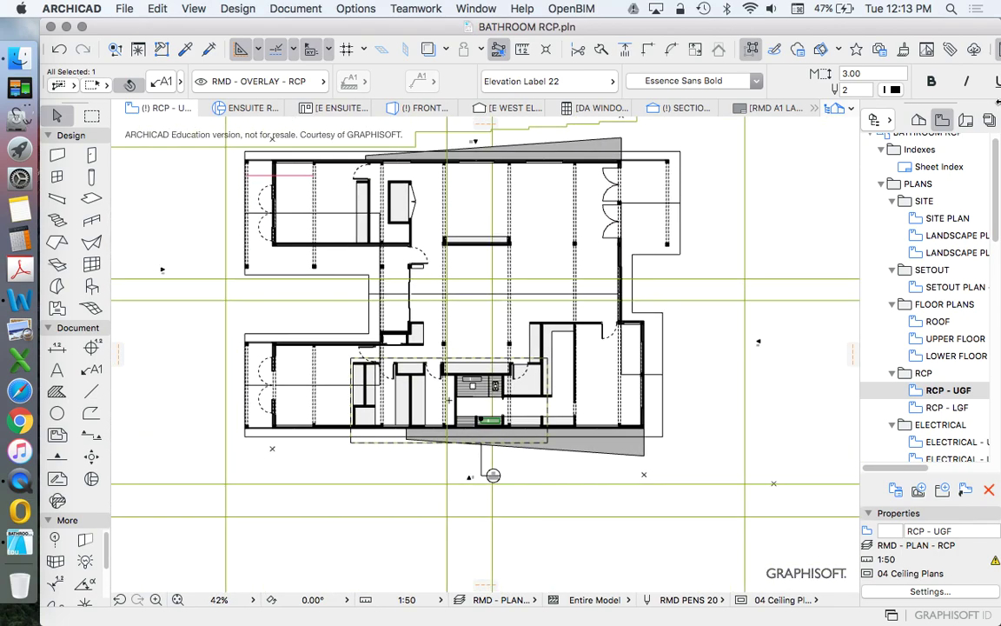
scroll(945, 252, "down", 1)
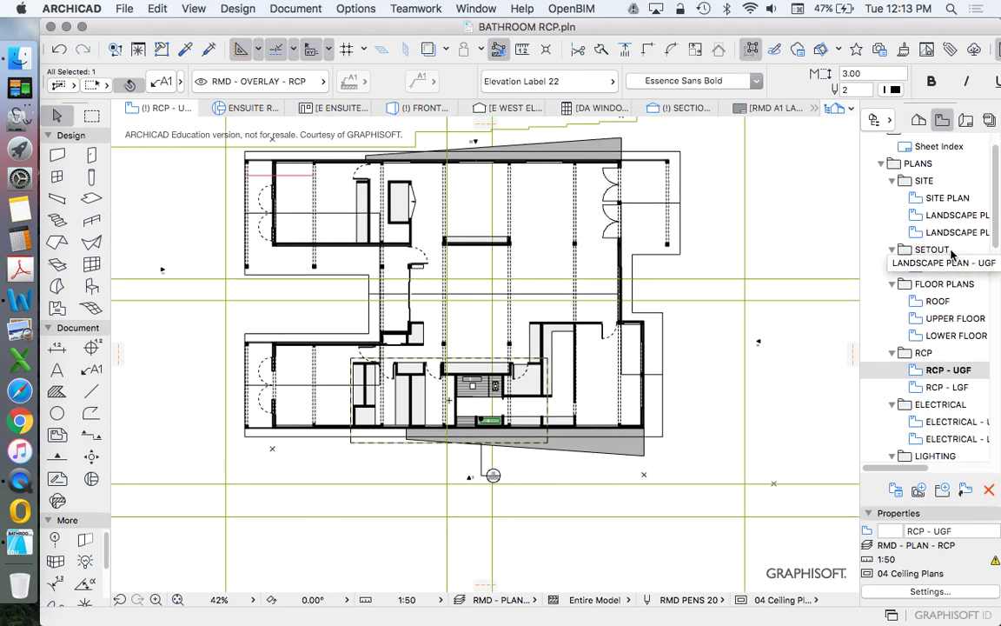
scroll(953, 398, "down", 3)
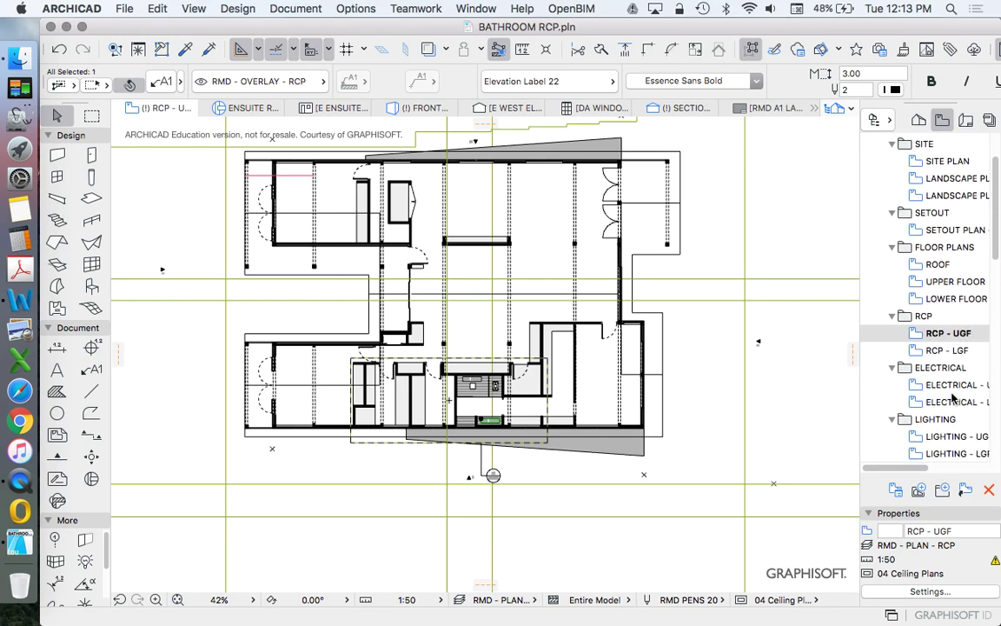
scroll(953, 398, "down", 6)
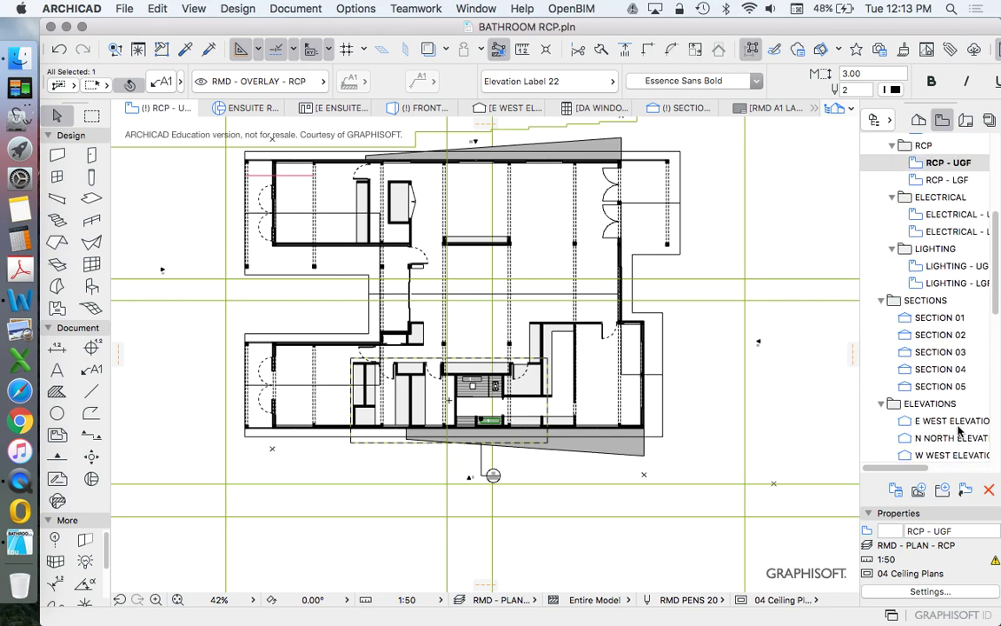
left_click(492, 476)
scroll(495, 478, "up", 5)
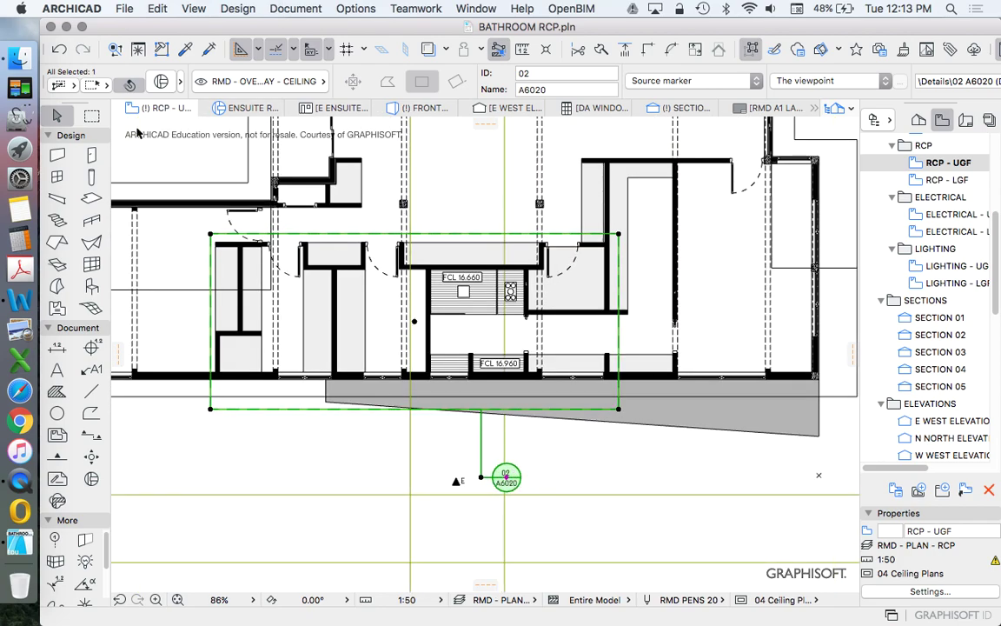
left_click(130, 84)
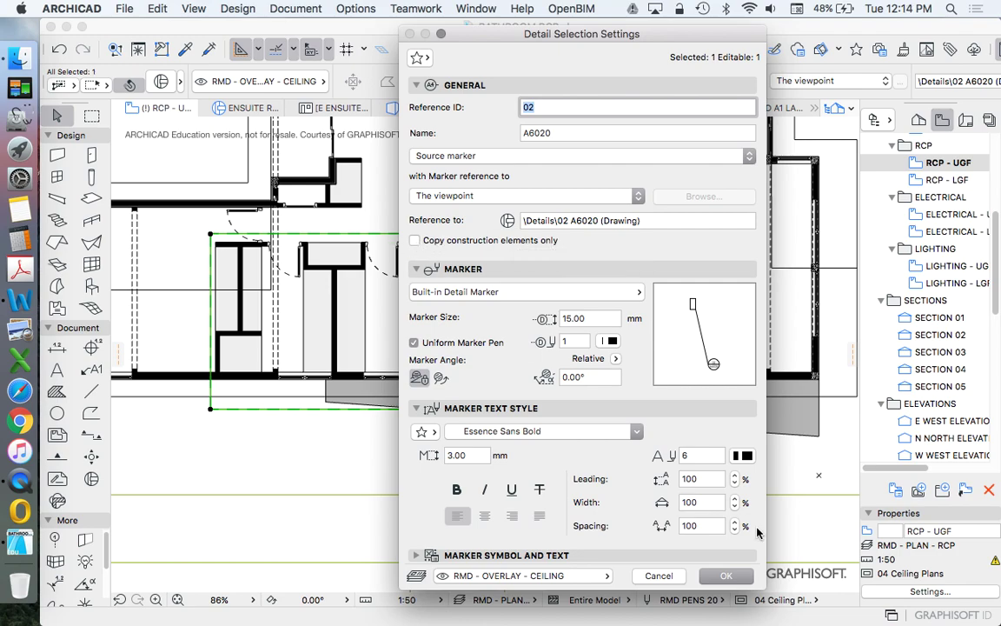
left_click(726, 575)
key("Escape")
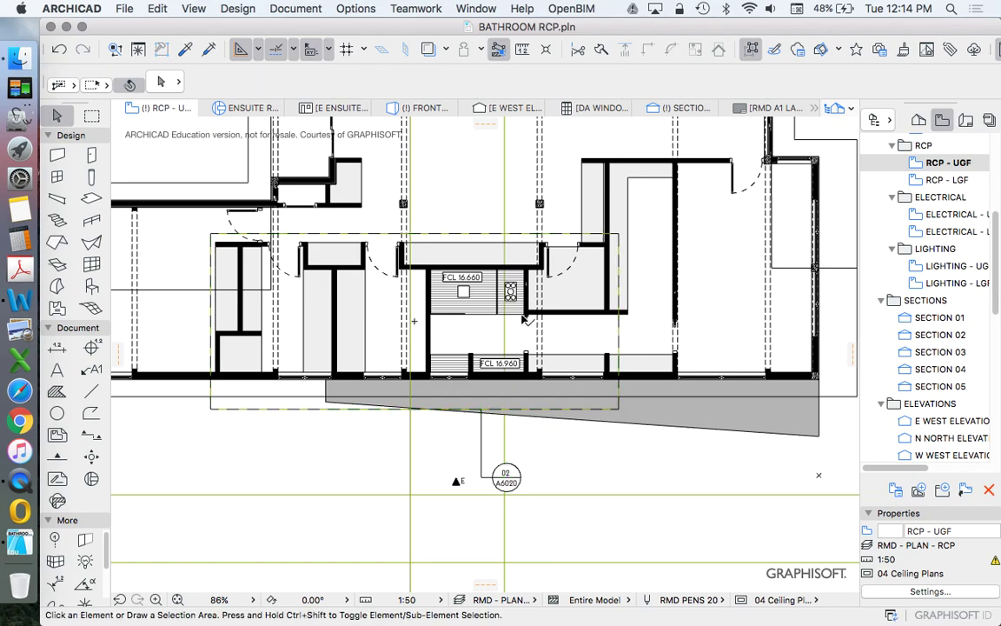
Move both FCL elevation labels on the bathroom ceiling slabs to the RMD - OVERLAY - DETAILED RCP layer.
left_click(460, 277)
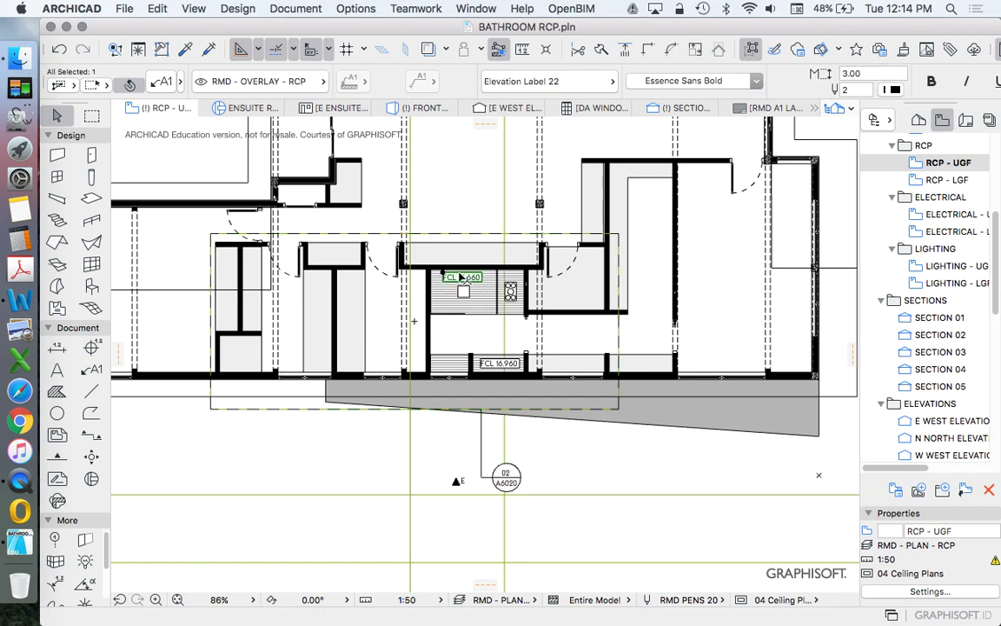
left_click(573, 475)
left_click(484, 363)
scroll(447, 265, "up", 5)
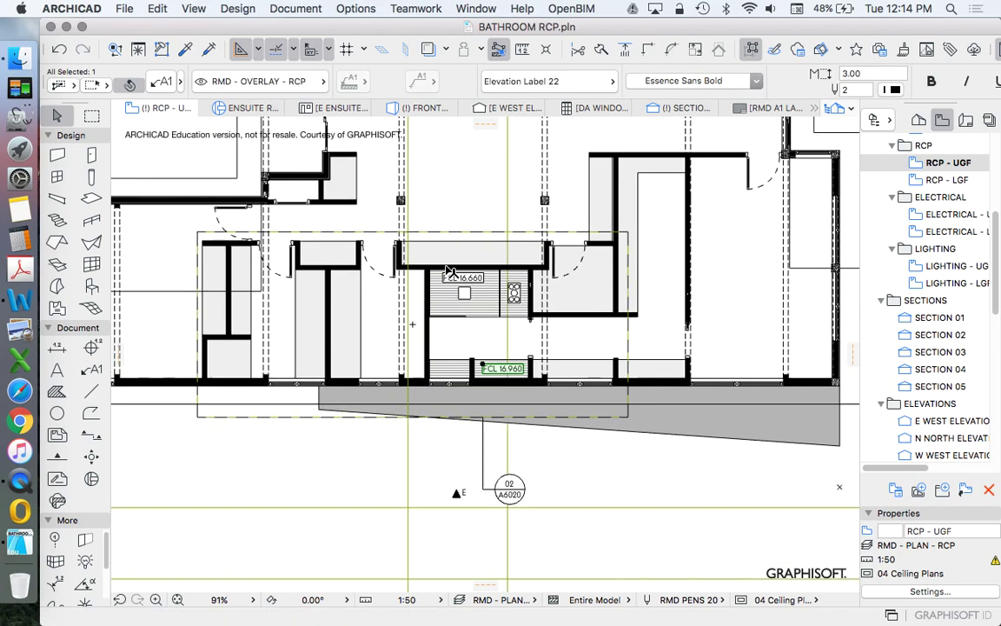
left_click(478, 287, "shift")
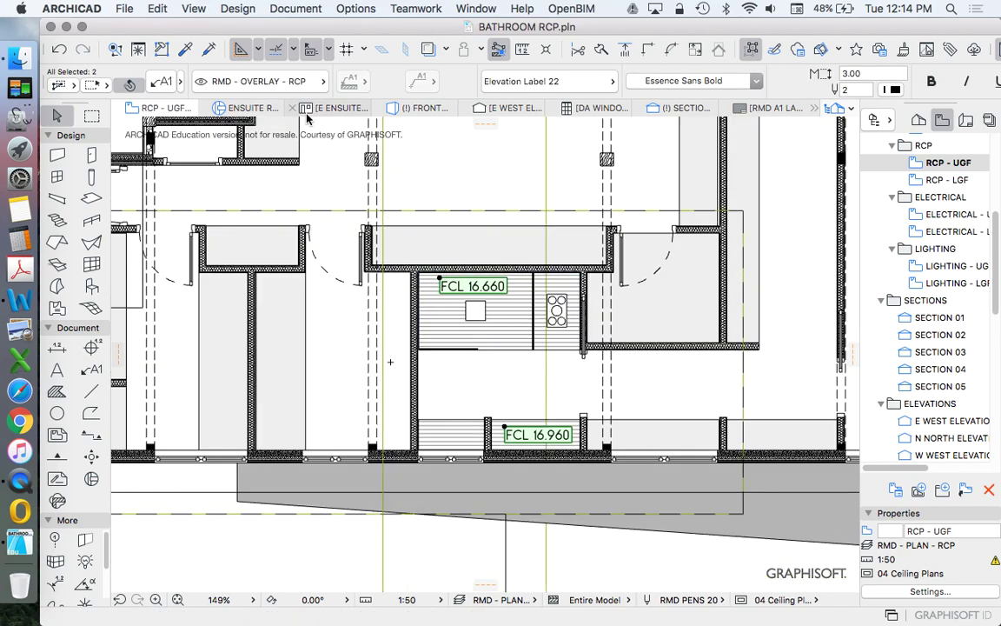
left_click(271, 82)
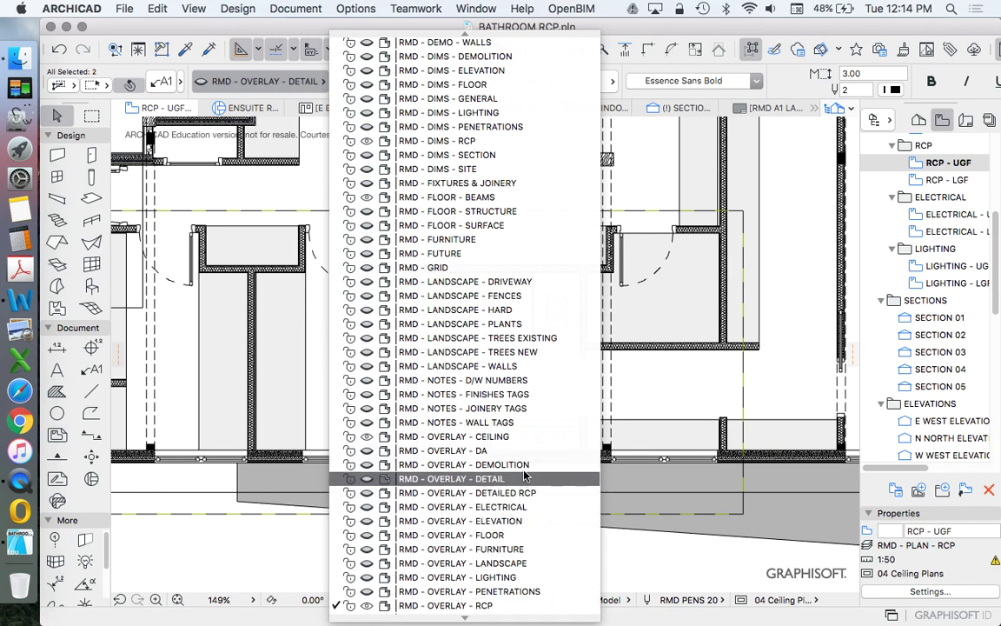
scroll(525, 469, "up", 1)
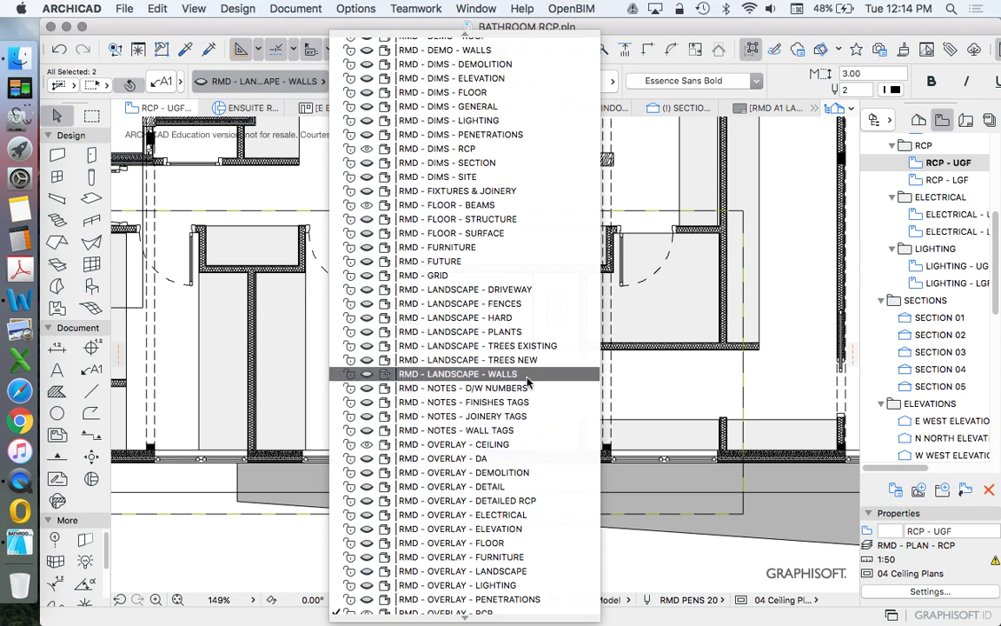
scroll(522, 374, "down", 1)
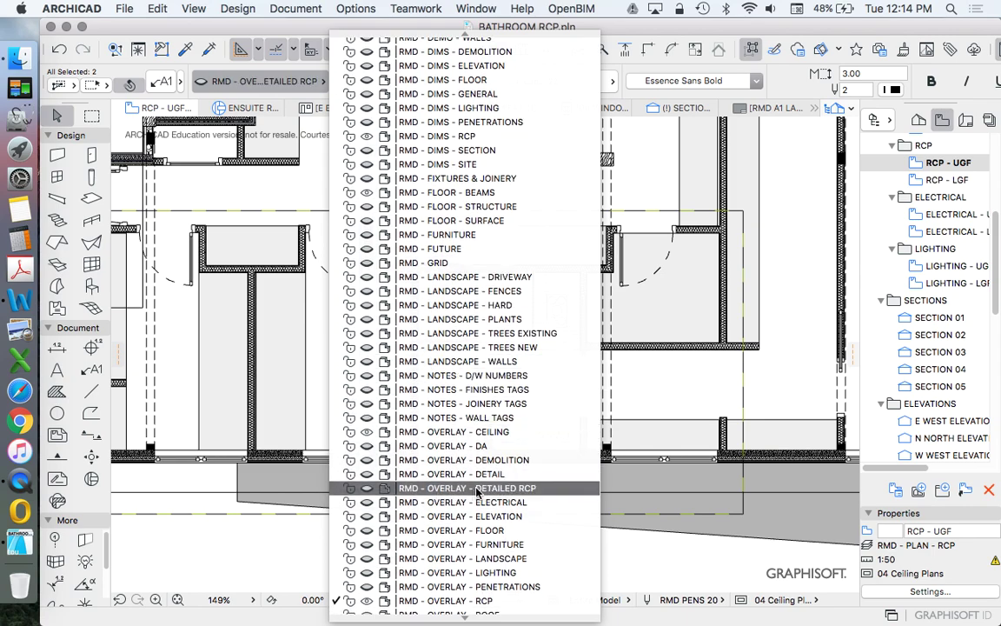
left_click(505, 491)
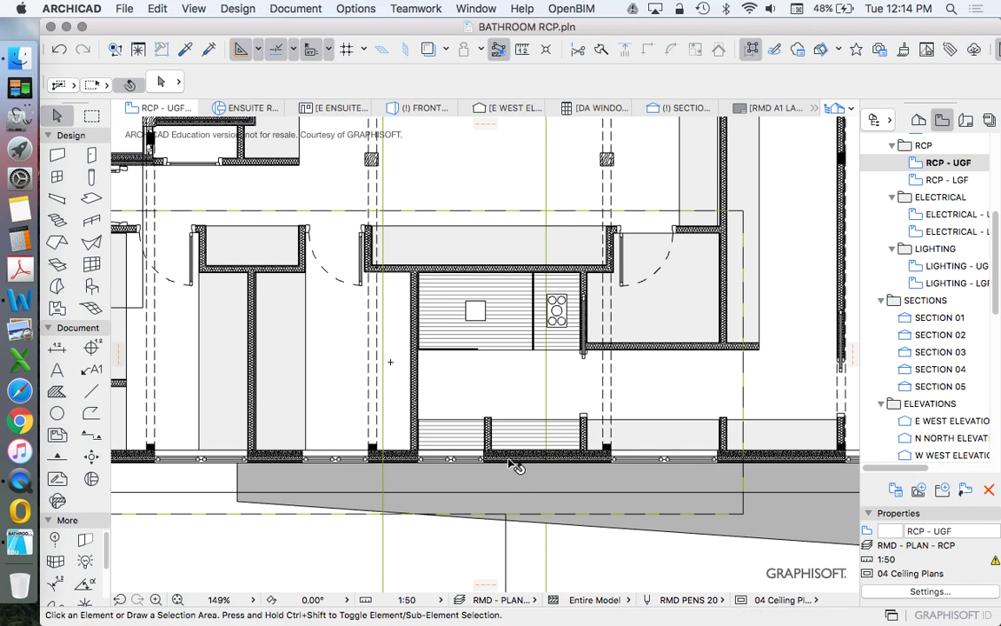
Open the saved ENSUITE RCP detail view and rebuild it from its source view.
scroll(969, 200, "down", 6)
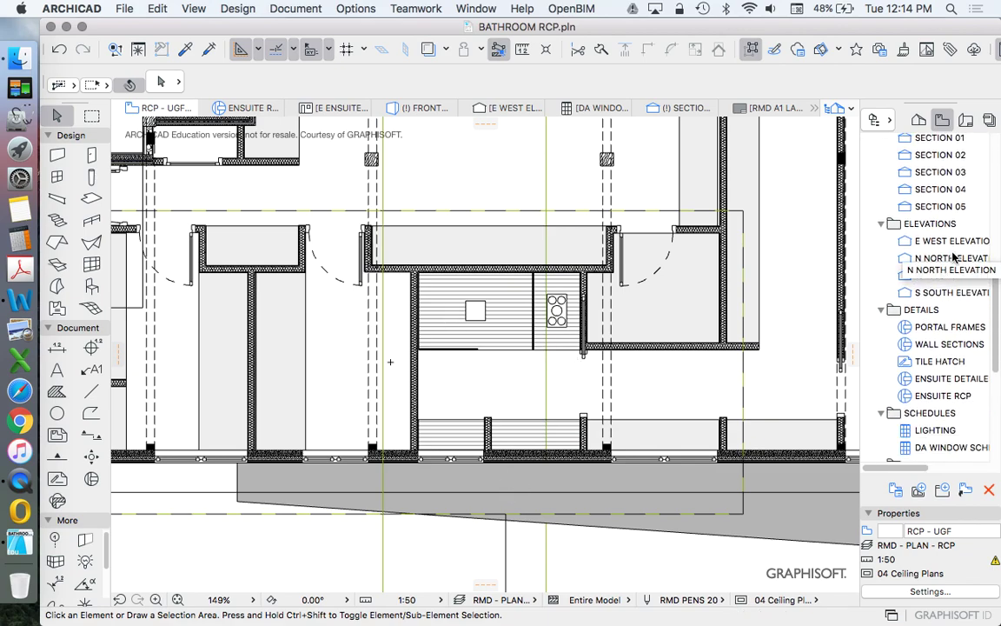
scroll(953, 257, "down", 3)
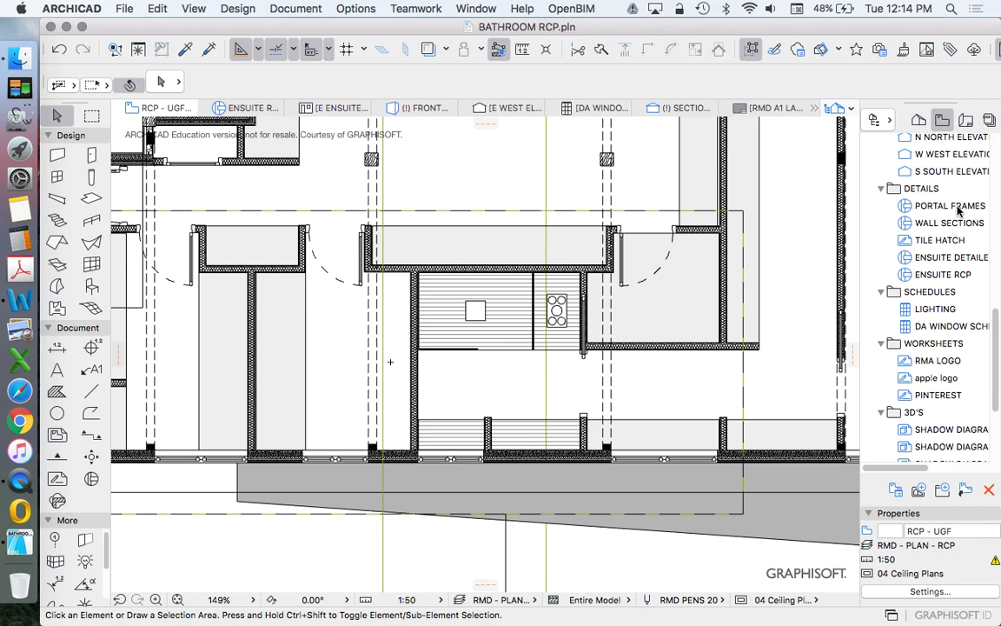
double_click(942, 274)
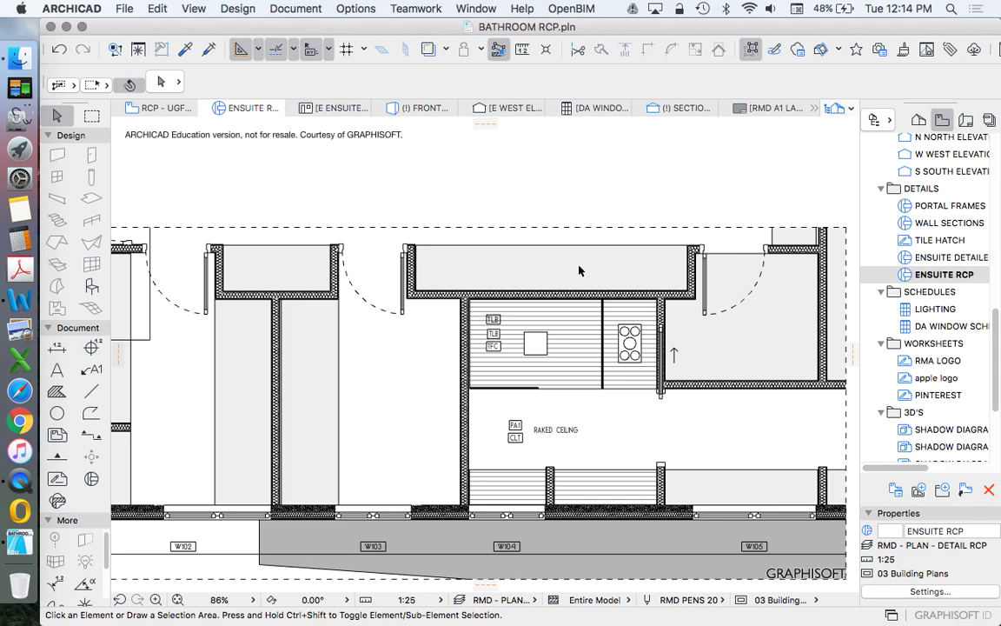
scroll(574, 269, "down", 5)
right_click(688, 203)
left_click(762, 306)
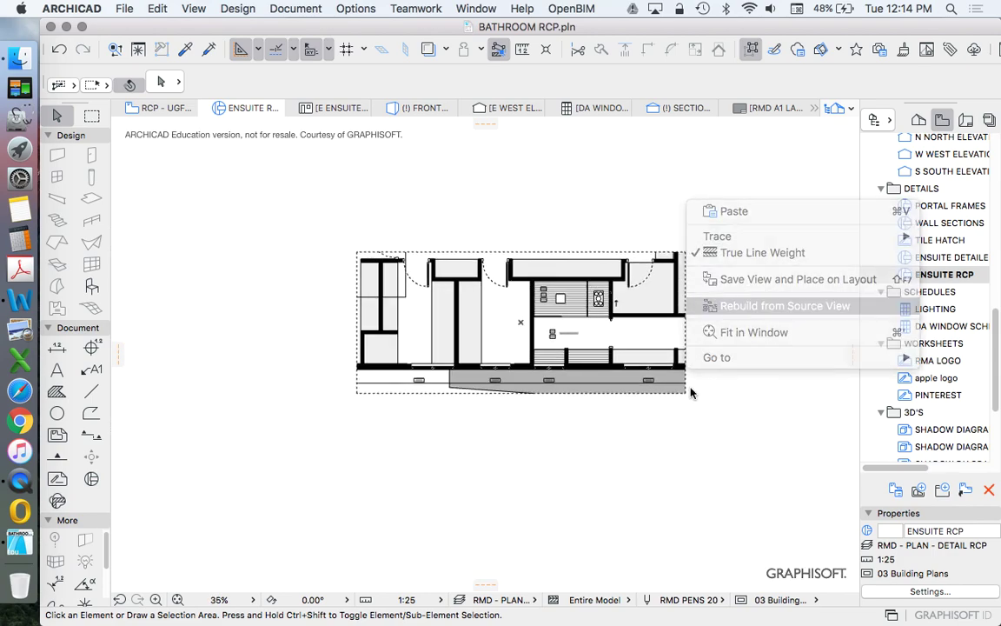
Examine the FCL labels brought into the ensuite detail, checking what kind of elements they consist of.
scroll(600, 300, "up", 10)
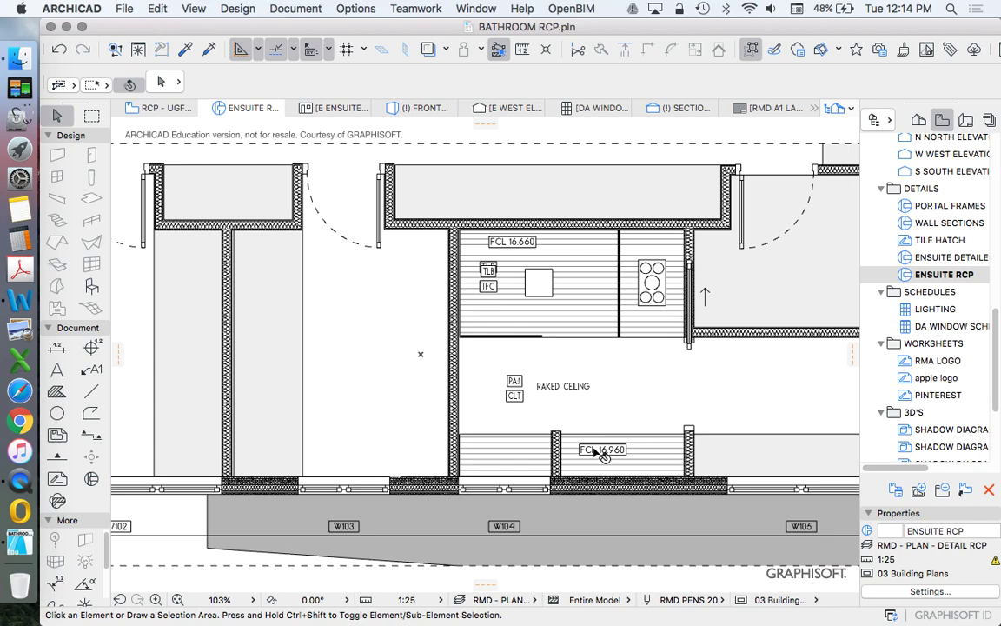
left_click(595, 451)
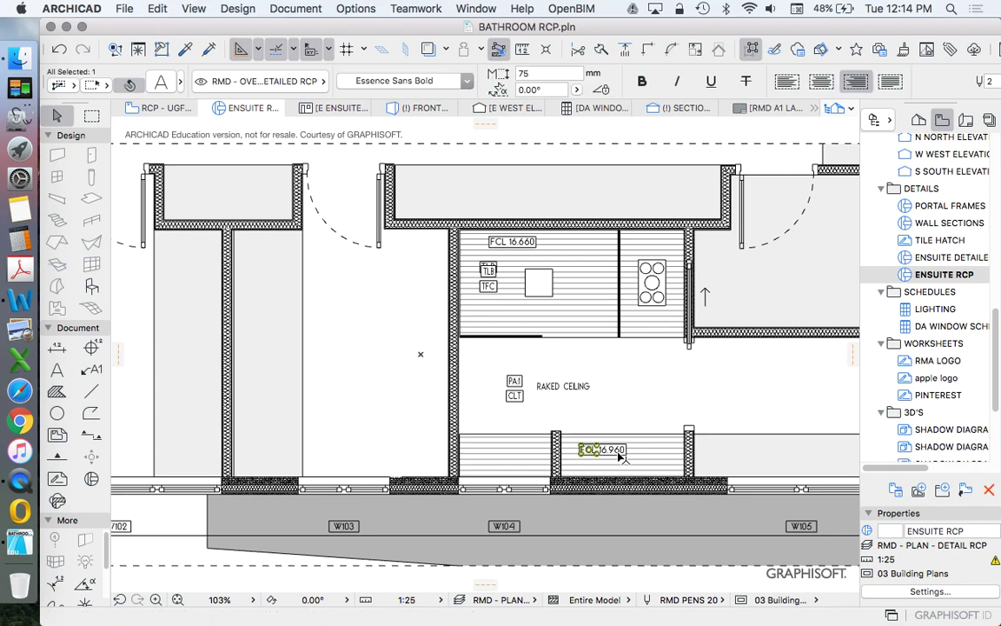
scroll(627, 458, "up", 5)
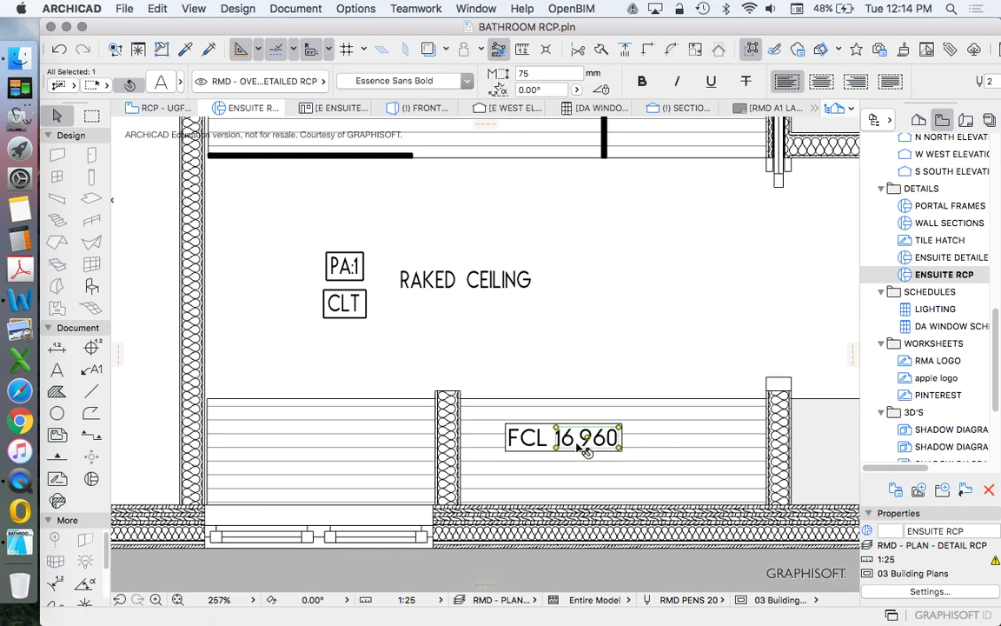
left_click(607, 362)
scroll(606, 458, "down", 3)
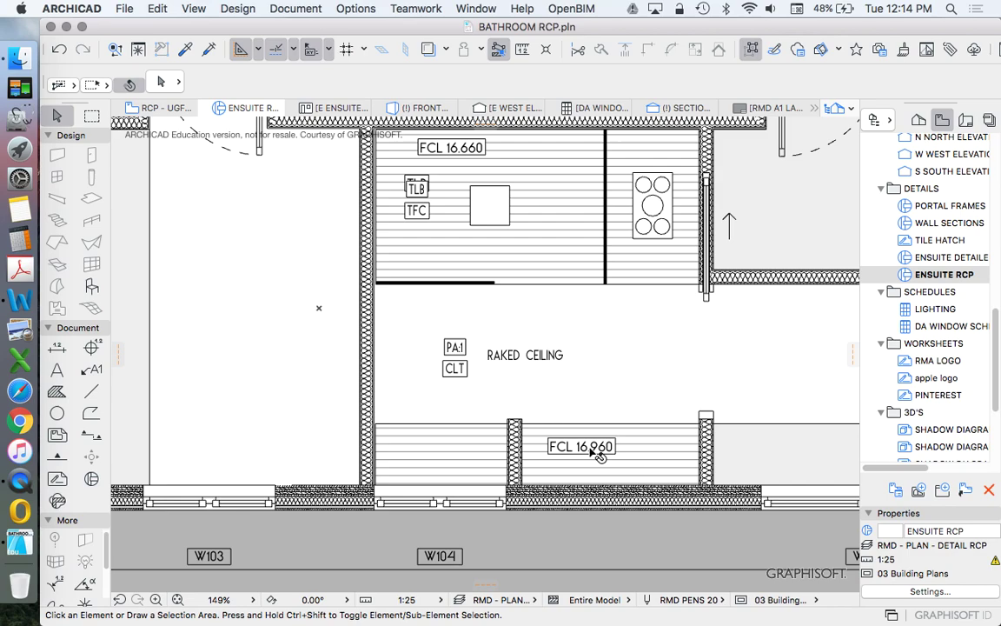
scroll(600, 456, "down", 2)
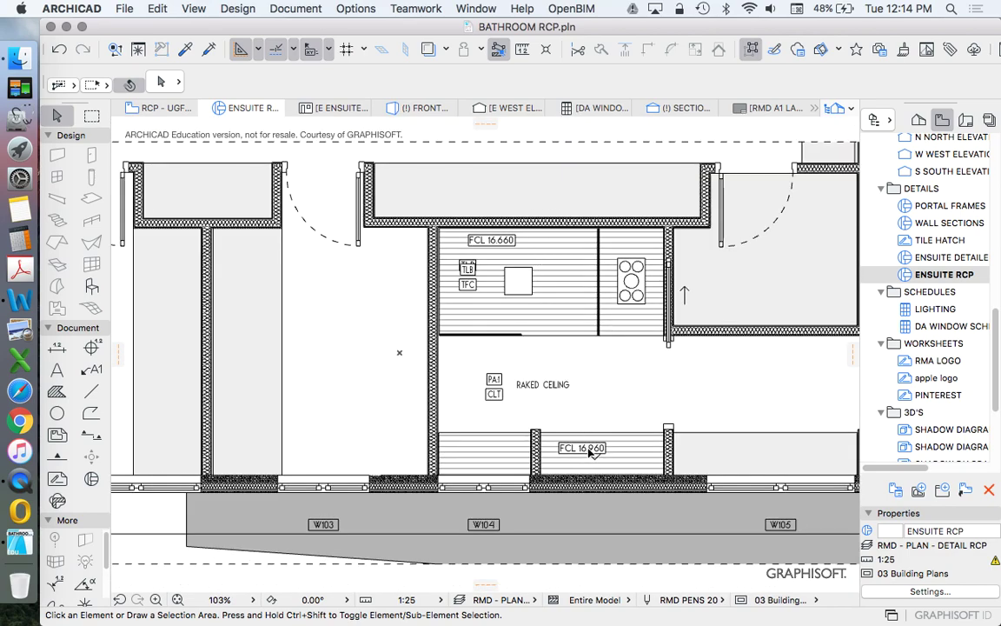
scroll(589, 452, "down", 2)
In the RCP - UGF view, set the height of the two hatched ceiling slabs along the external wall to 2100 mm.
scroll(960, 220, "up", 5)
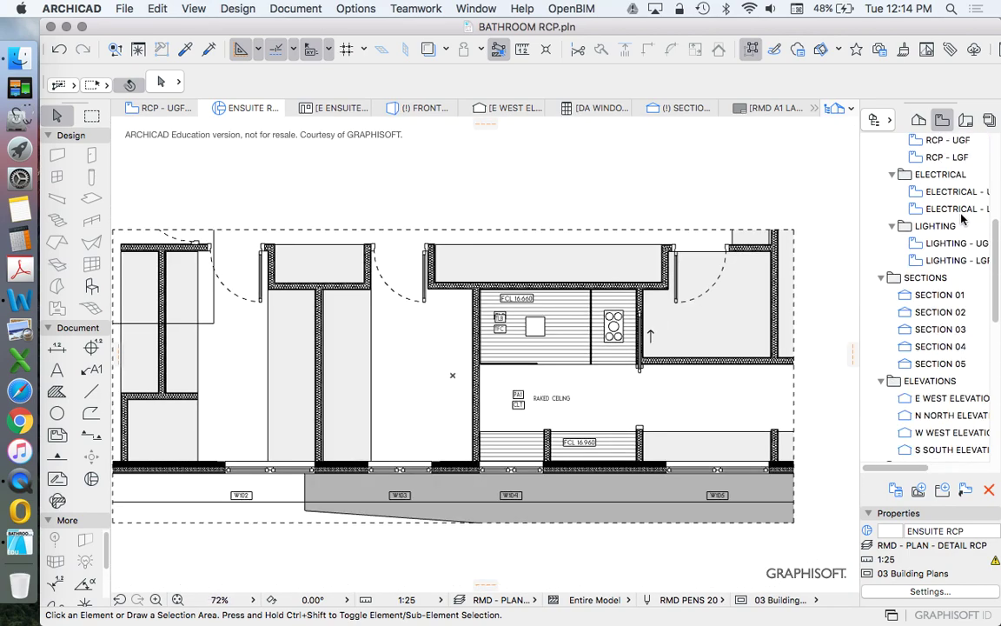
scroll(961, 217, "up", 5)
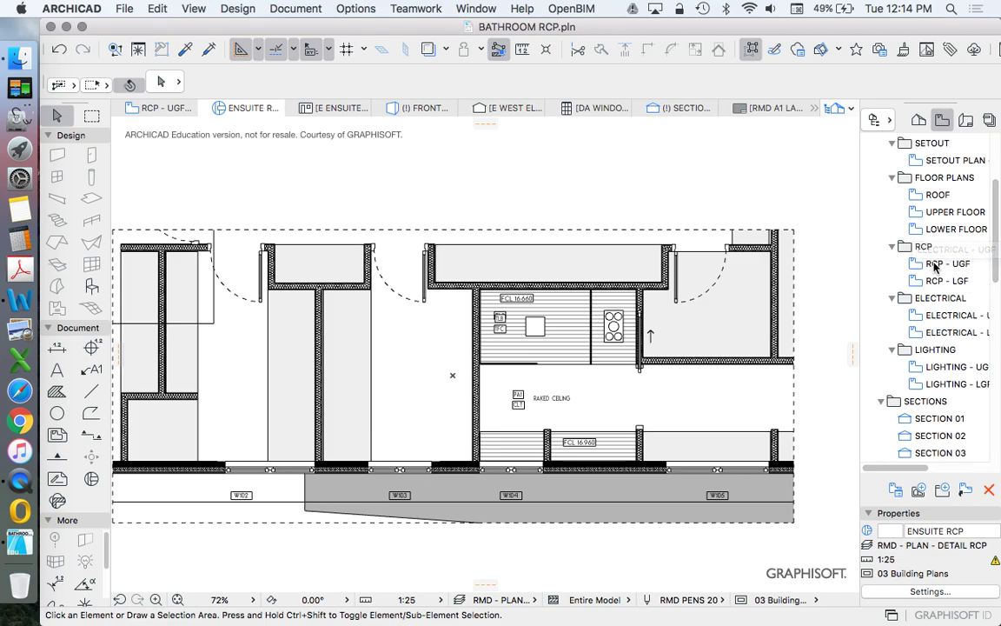
double_click(939, 264)
scroll(488, 470, "up", 5)
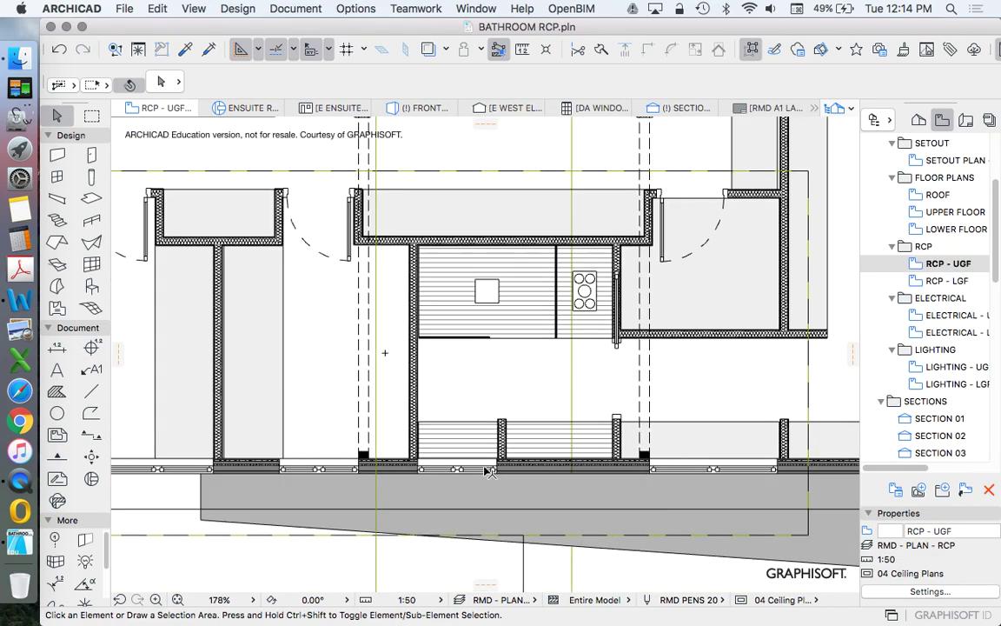
left_click(481, 444)
left_click(536, 458, "shift")
left_click(160, 81)
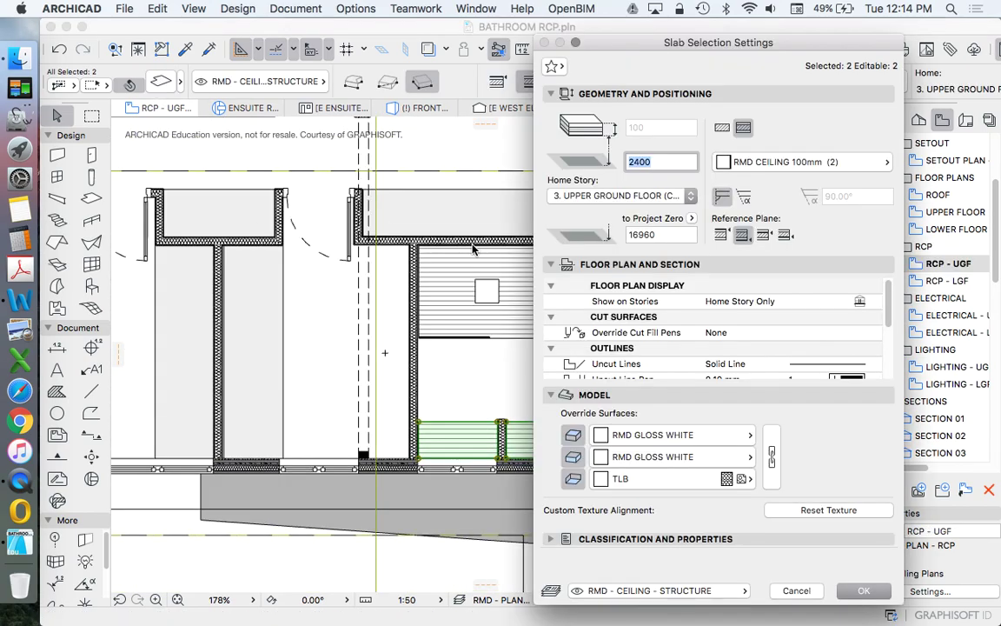
type("210")
key("Return")
Try to rebuild the ceiling plan with all layers shown, and restore the saved RCP - UGF view.
scroll(431, 424, "down", 10)
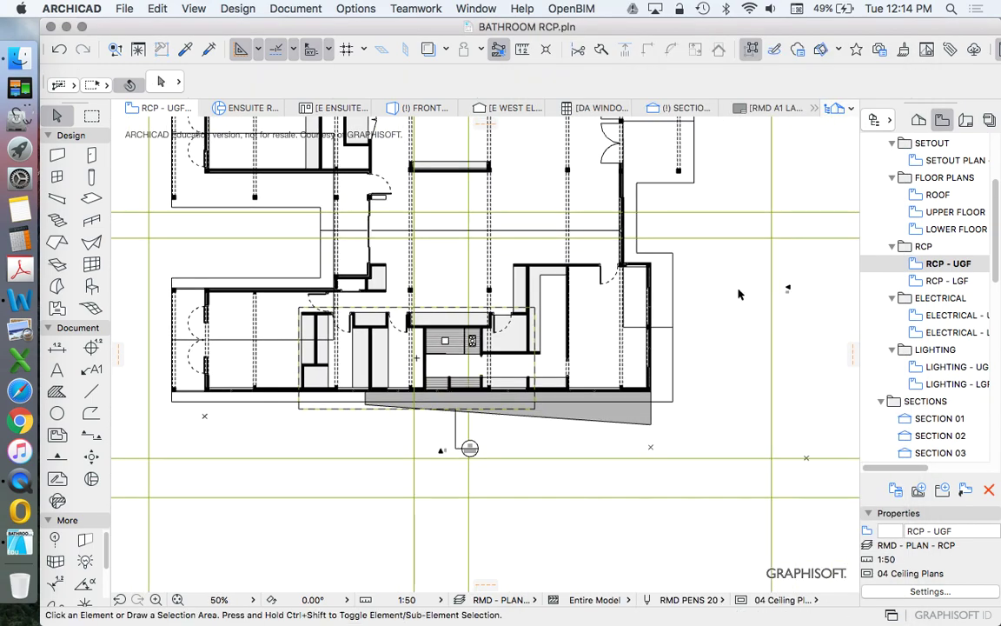
key("super+l")
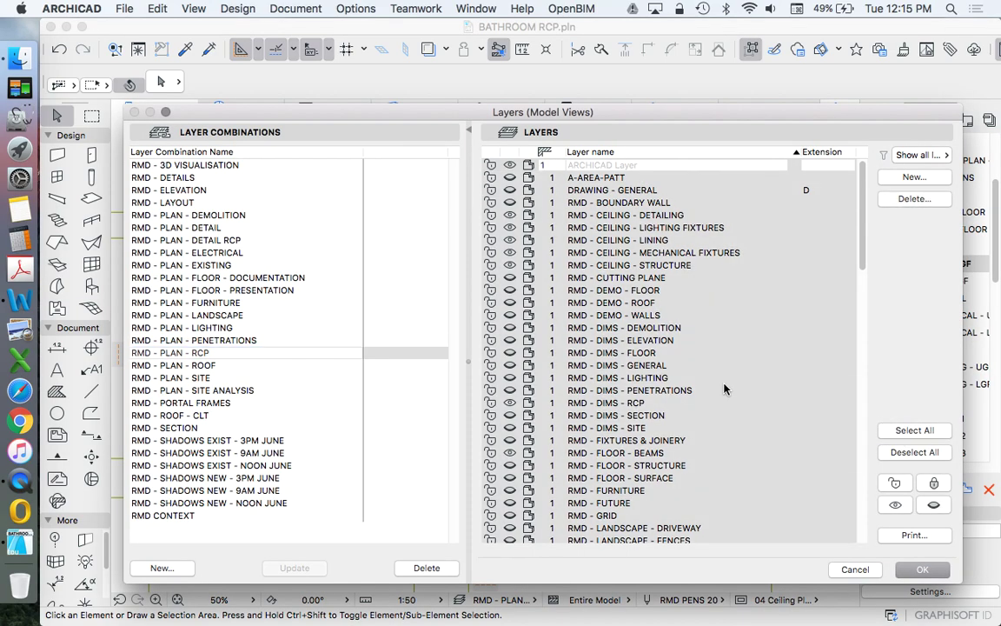
left_click(510, 309)
left_click(918, 567)
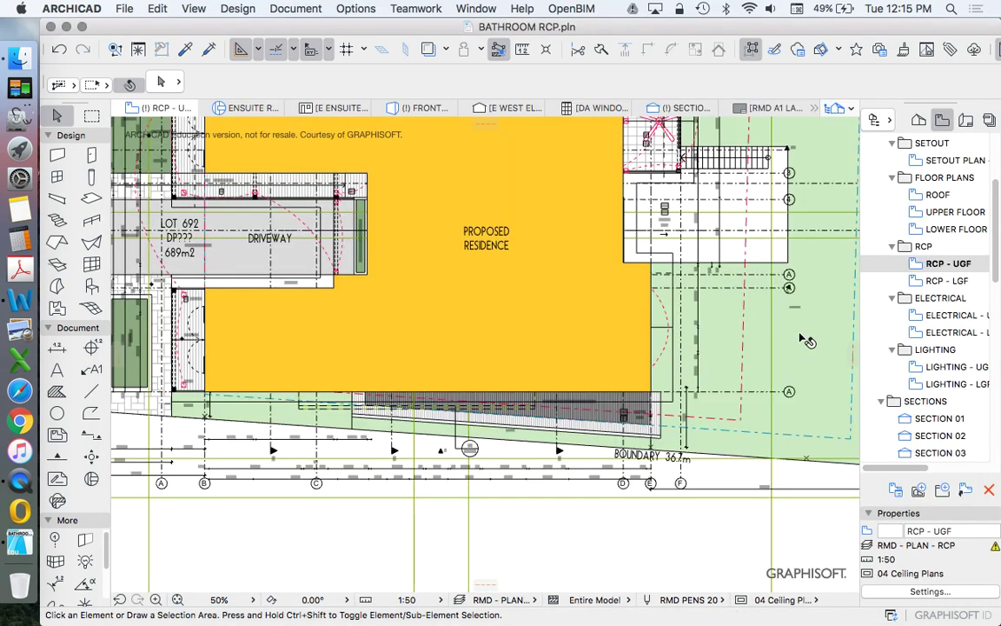
right_click(717, 509)
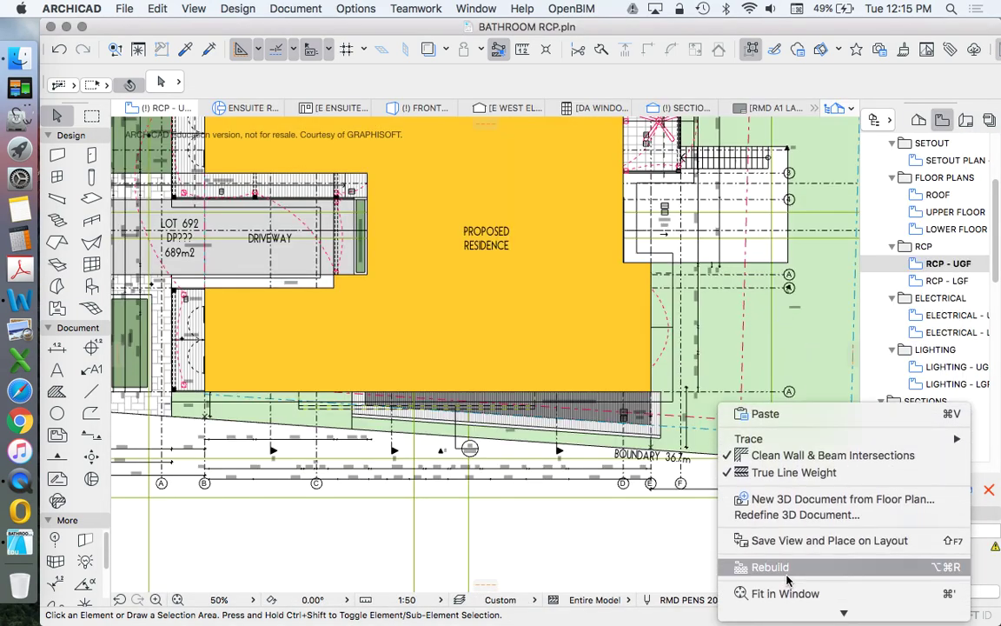
left_click(787, 516)
left_click(537, 395)
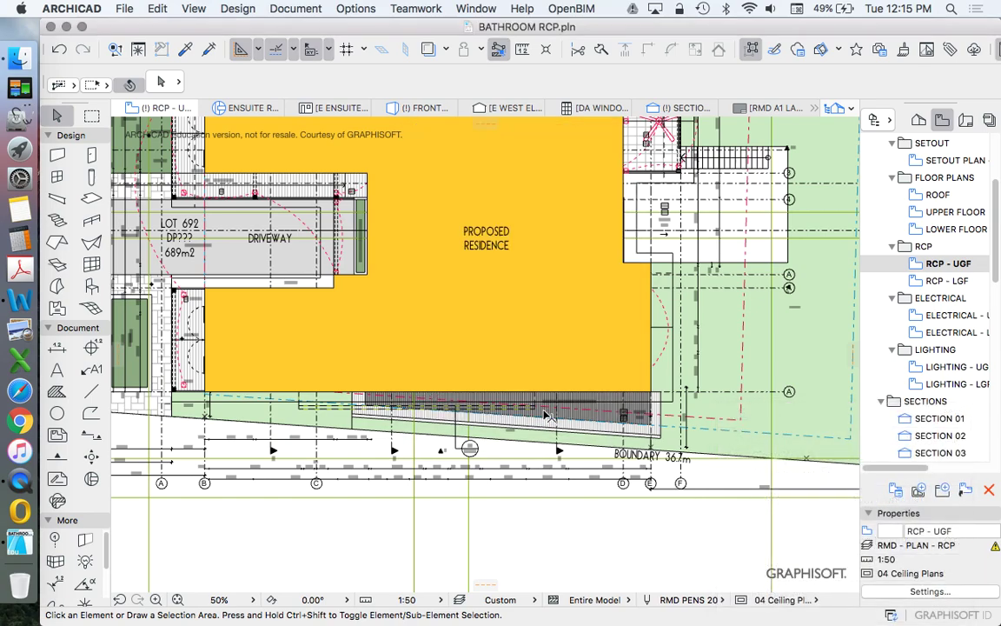
right_click(730, 537)
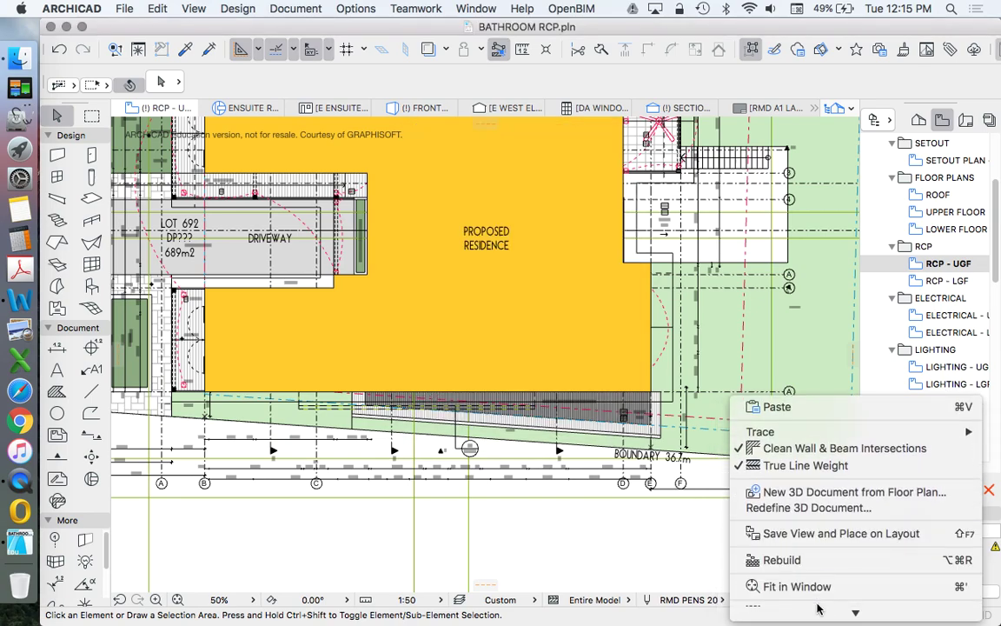
left_click(962, 108)
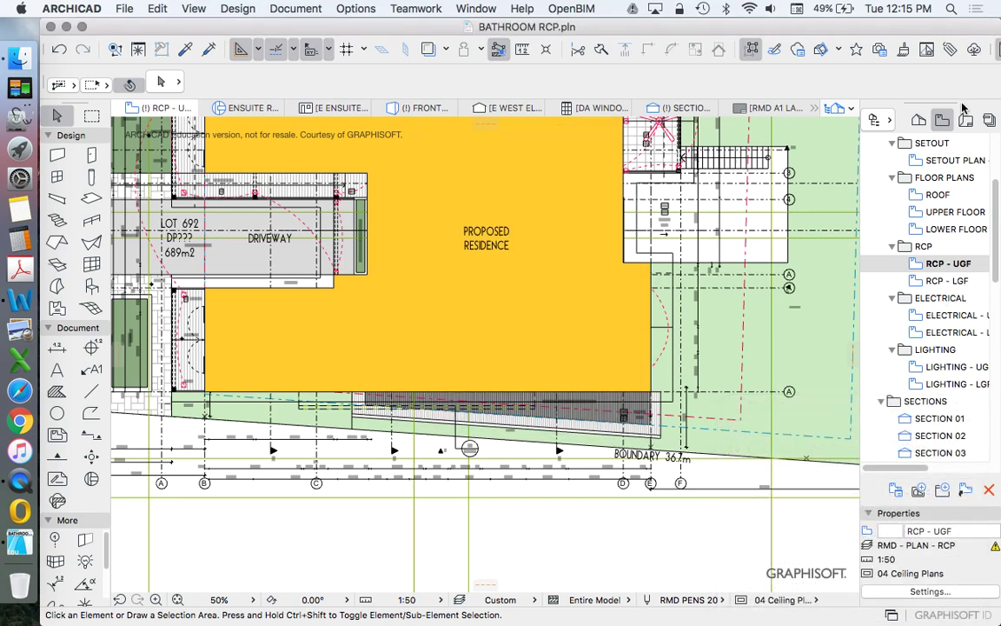
double_click(939, 266)
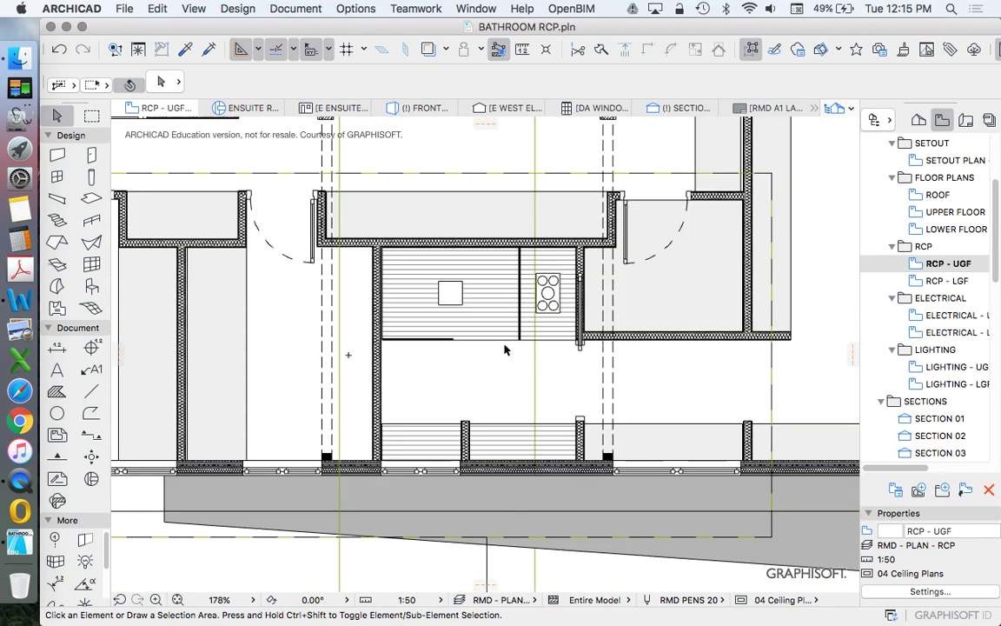
Rebuild the ENSUITE RCP detail again from the changed ceiling plan and check the FCL label near the external wall.
scroll(502, 347, "down", 5)
scroll(903, 317, "down", 5)
scroll(947, 326, "down", 5)
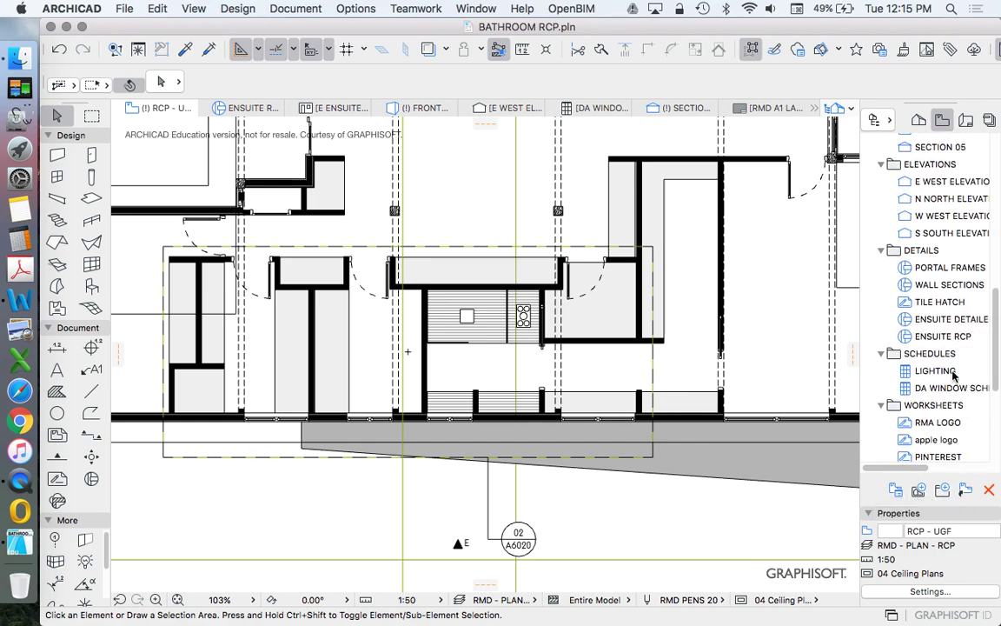
double_click(942, 335)
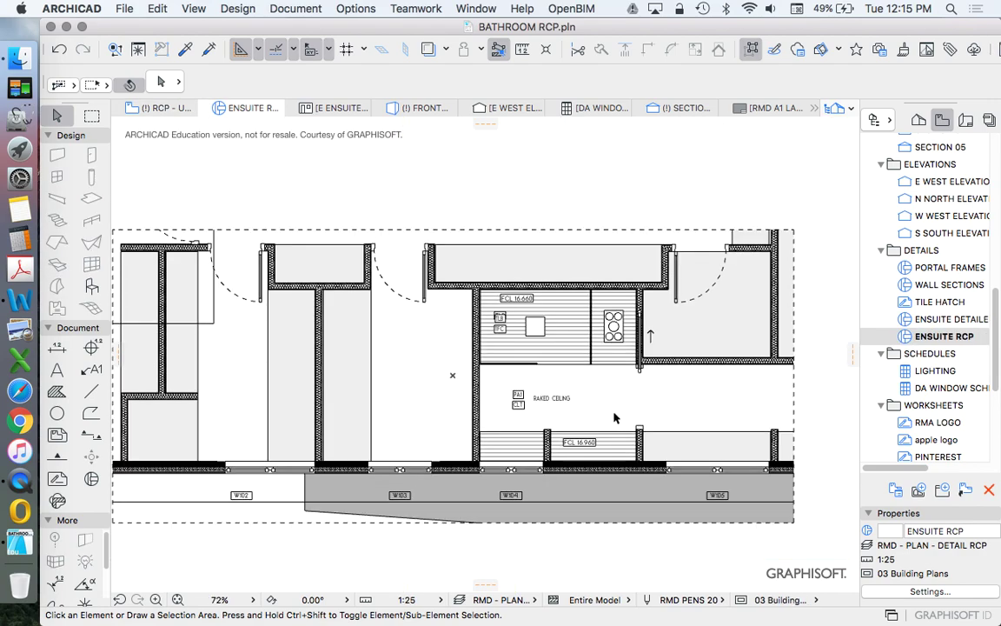
scroll(552, 379, "down", 5)
right_click(766, 261)
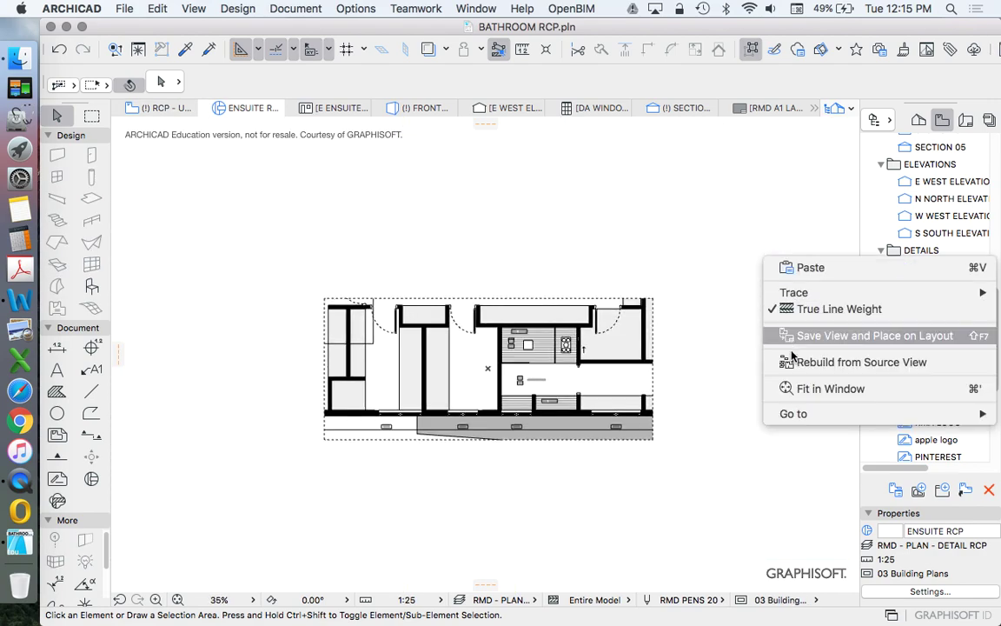
left_click(550, 399)
scroll(504, 373, "up", 5)
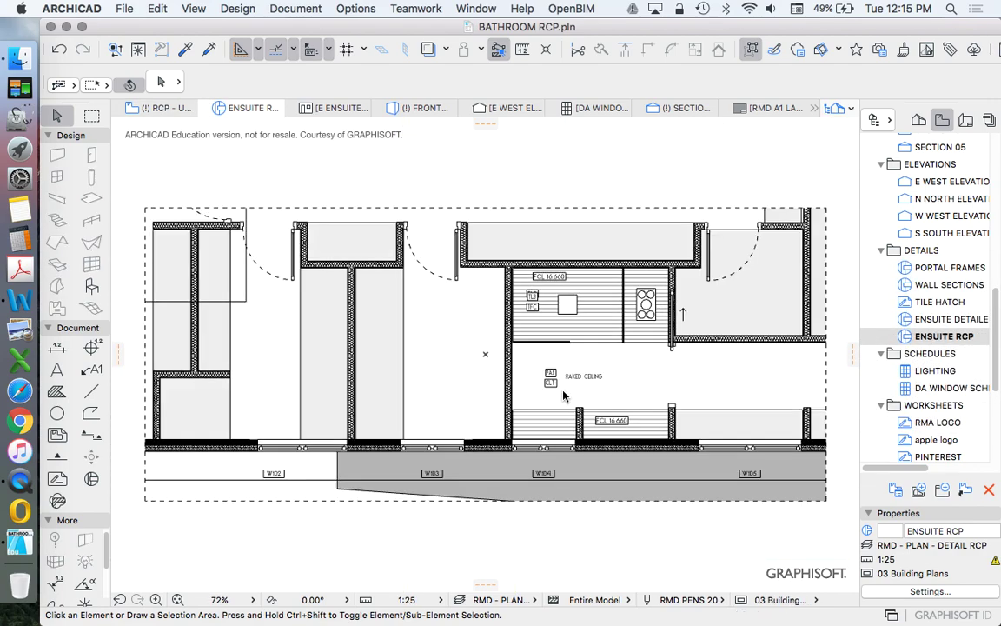
scroll(646, 387, "up", 3)
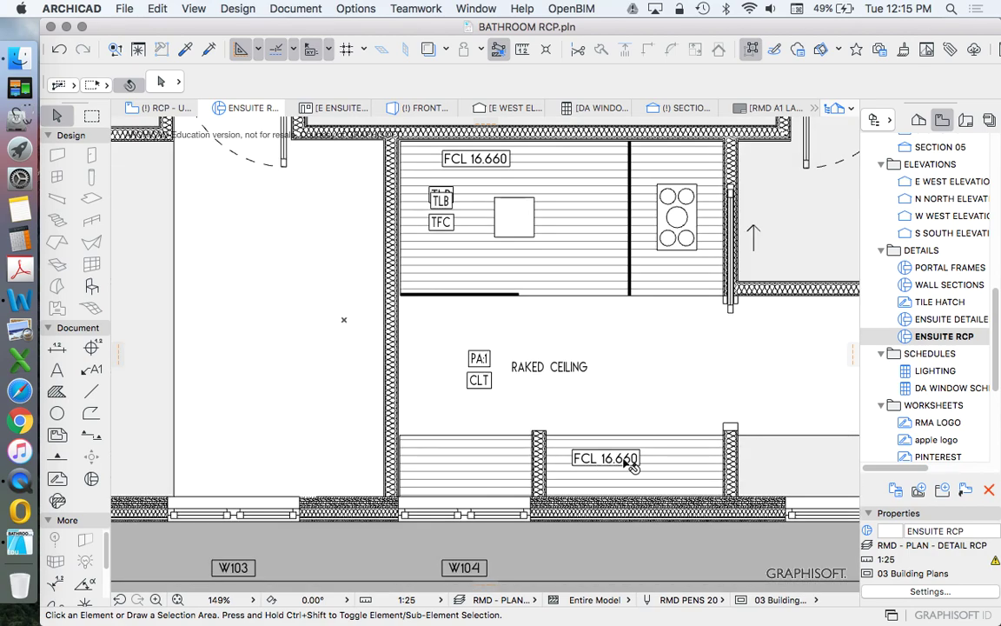
left_click(630, 461)
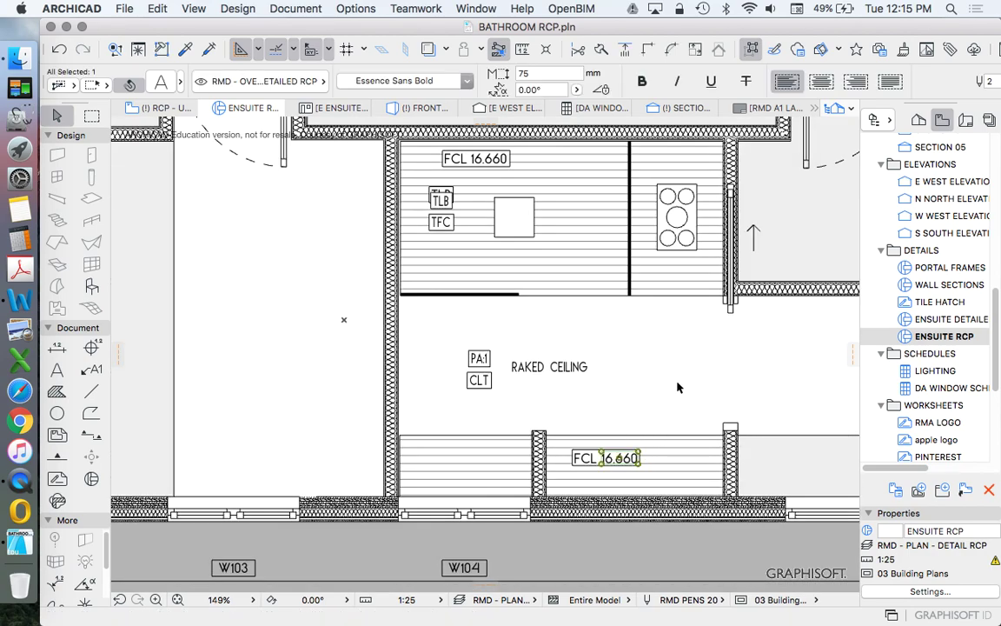
left_click(634, 481)
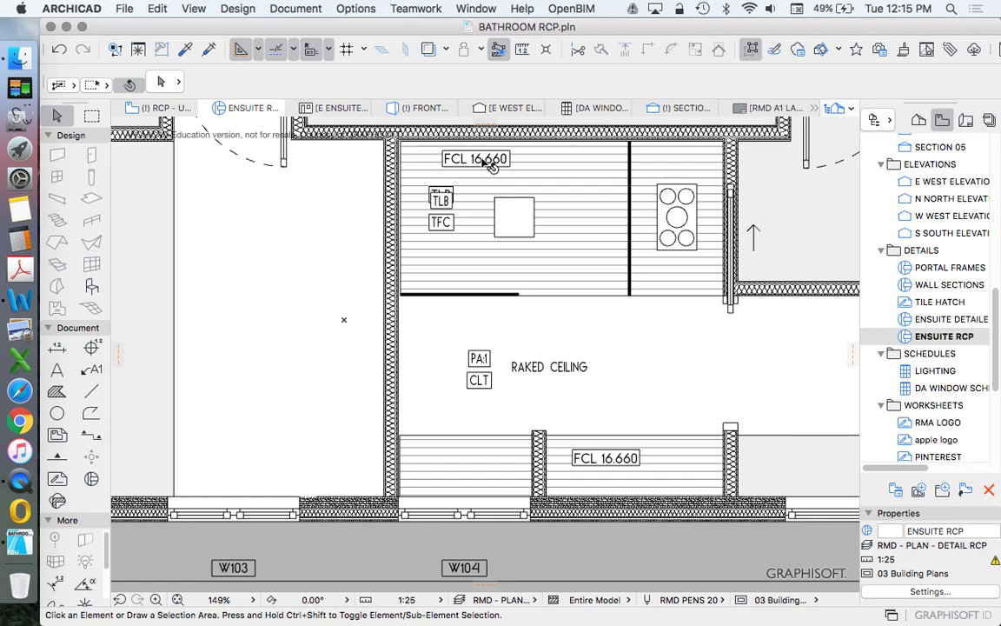
Delete the duplicate TLB text overlapping the TLB label on the hatched ceiling in the ENSUITE RCP detail.
left_click(429, 205)
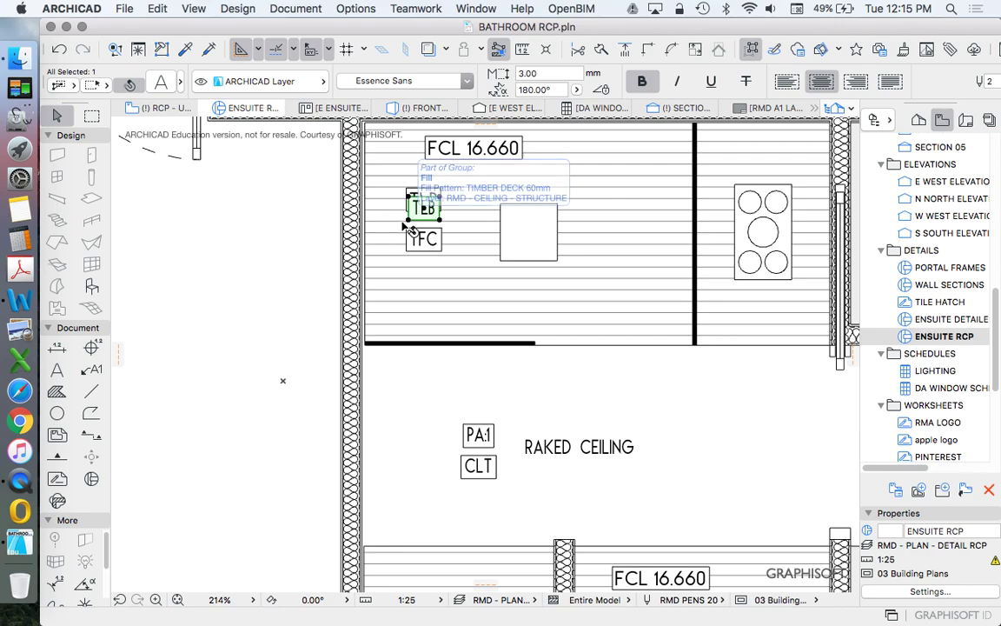
key("Delete")
left_click(424, 202)
left_click(425, 203)
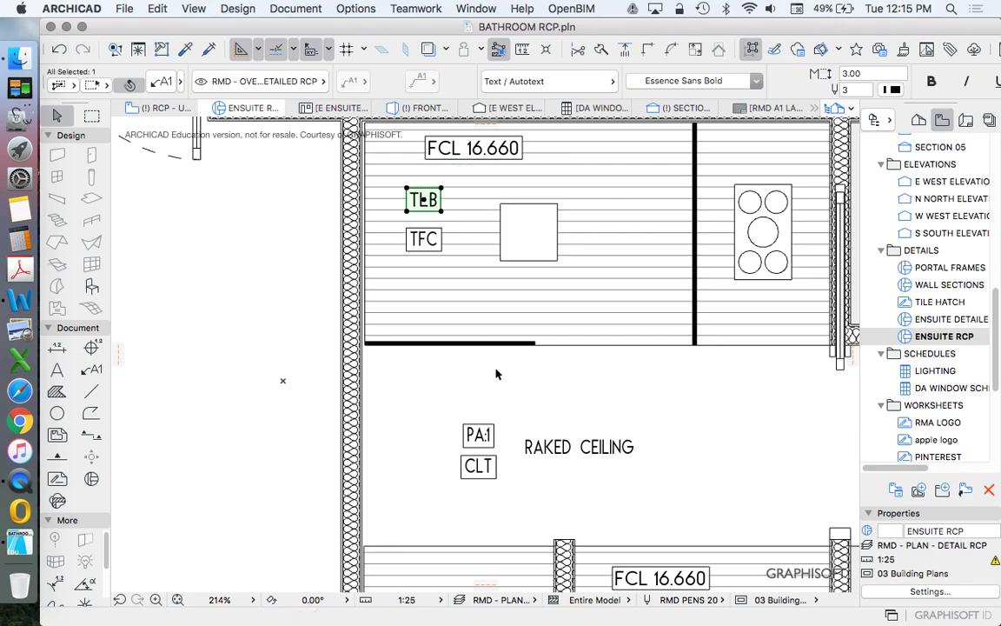
scroll(466, 405, "down", 5)
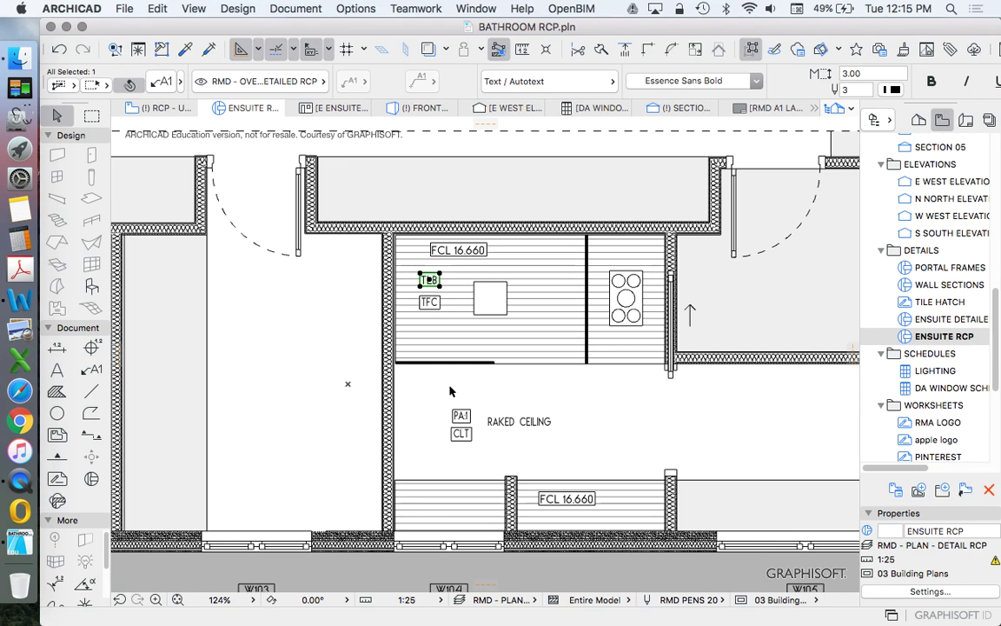
left_click(452, 387)
scroll(448, 389, "down", 3)
scroll(648, 385, "up", 2)
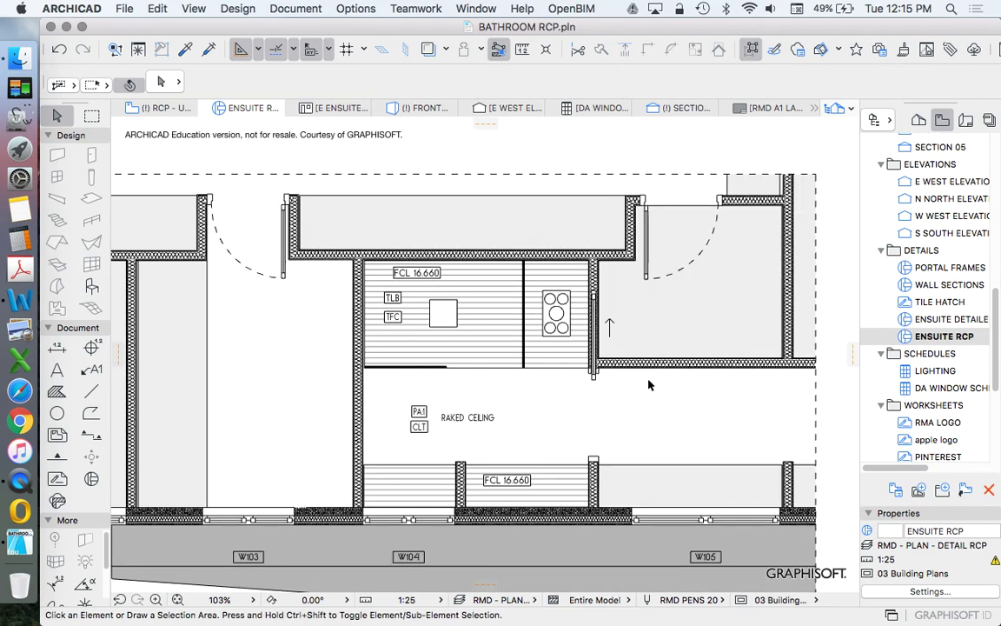
Check the TFC tag in the detail, and open the RCP - UGF view to examine the ensuite ceiling area.
left_click(393, 317)
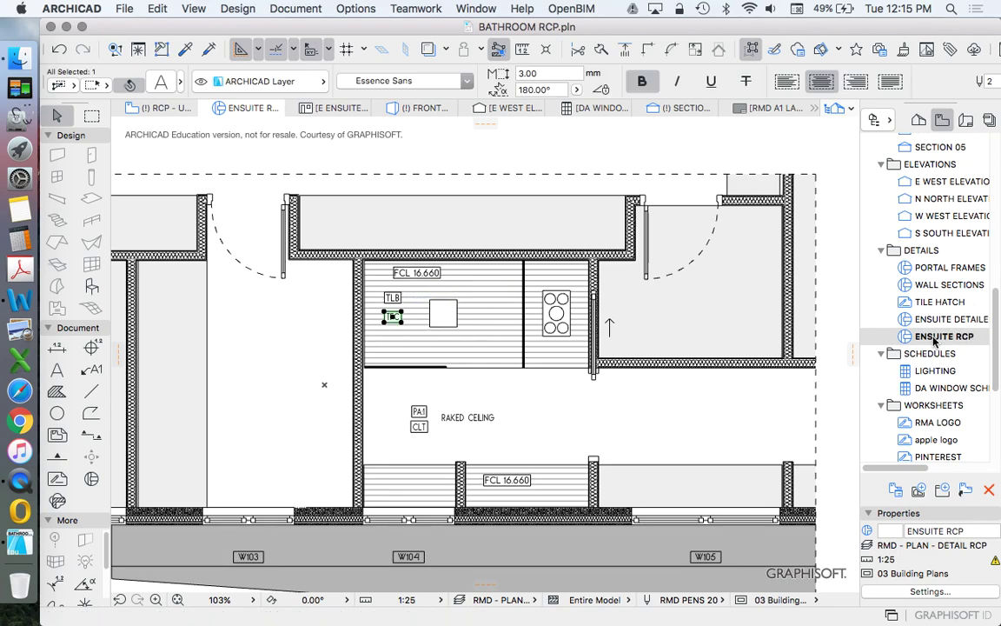
scroll(928, 347, "up", 3)
scroll(938, 313, "down", 3)
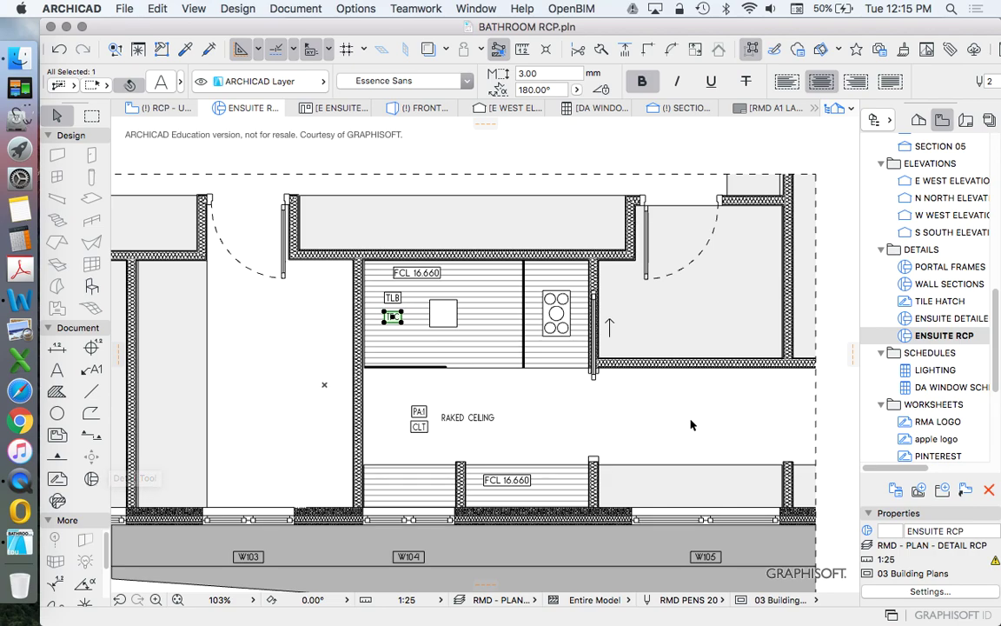
scroll(964, 304, "up", 10)
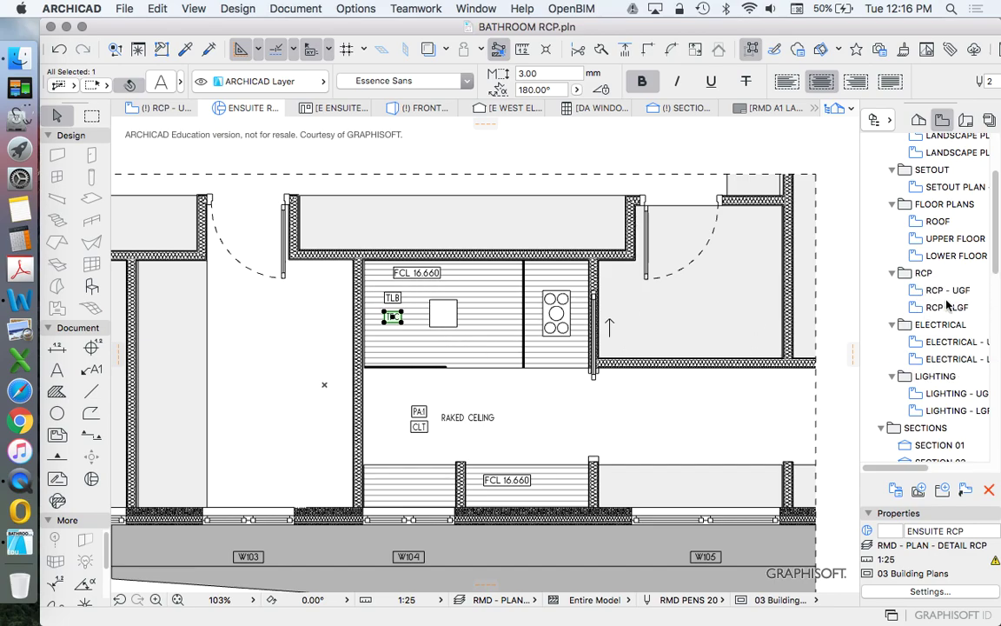
double_click(934, 292)
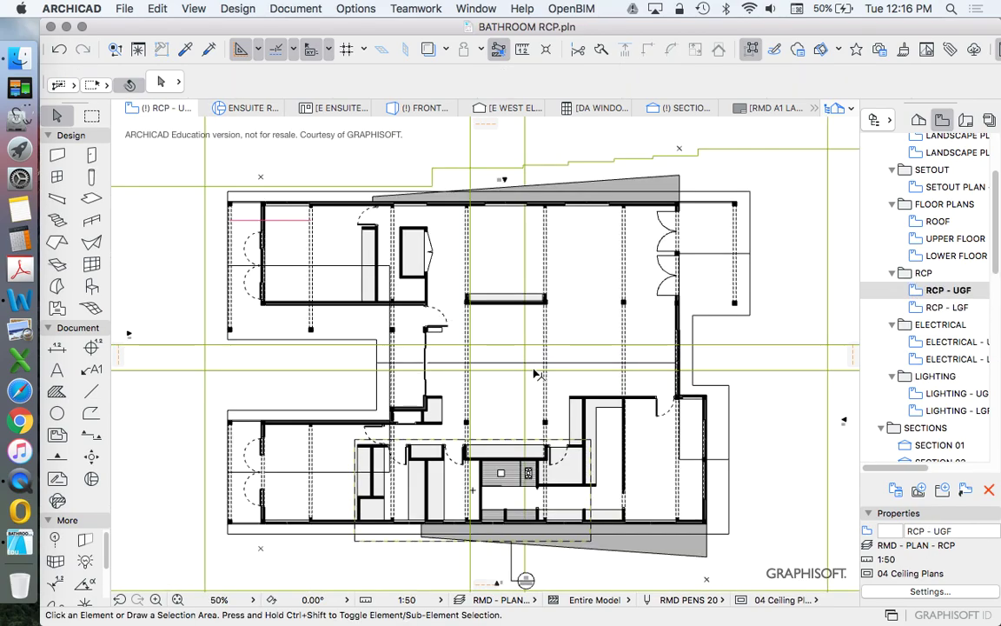
scroll(476, 437, "up", 10)
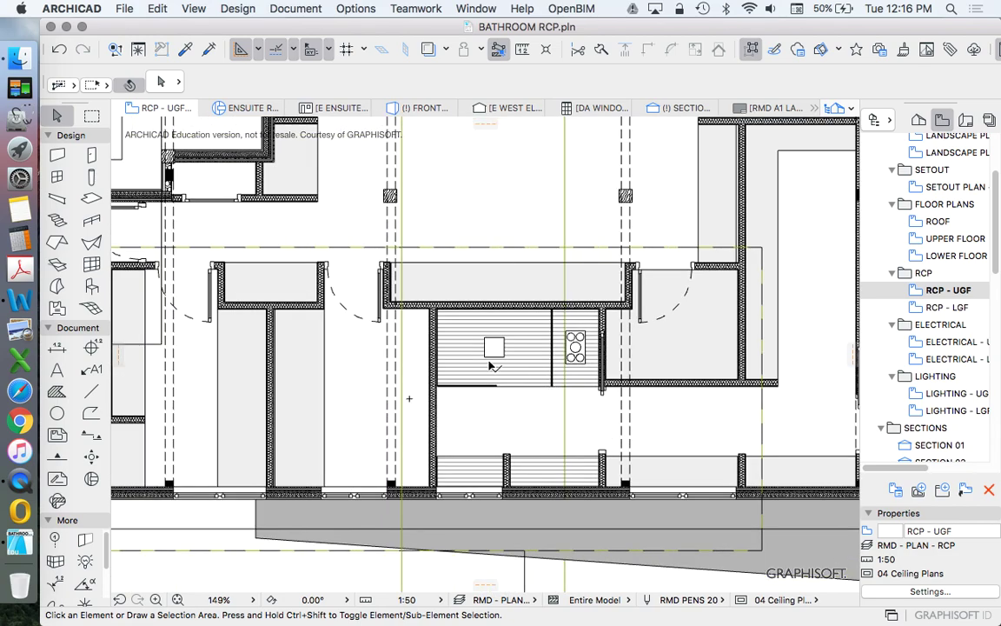
Browse the layout book through the joinery and general detail layouts to the master layouts.
left_click(966, 120)
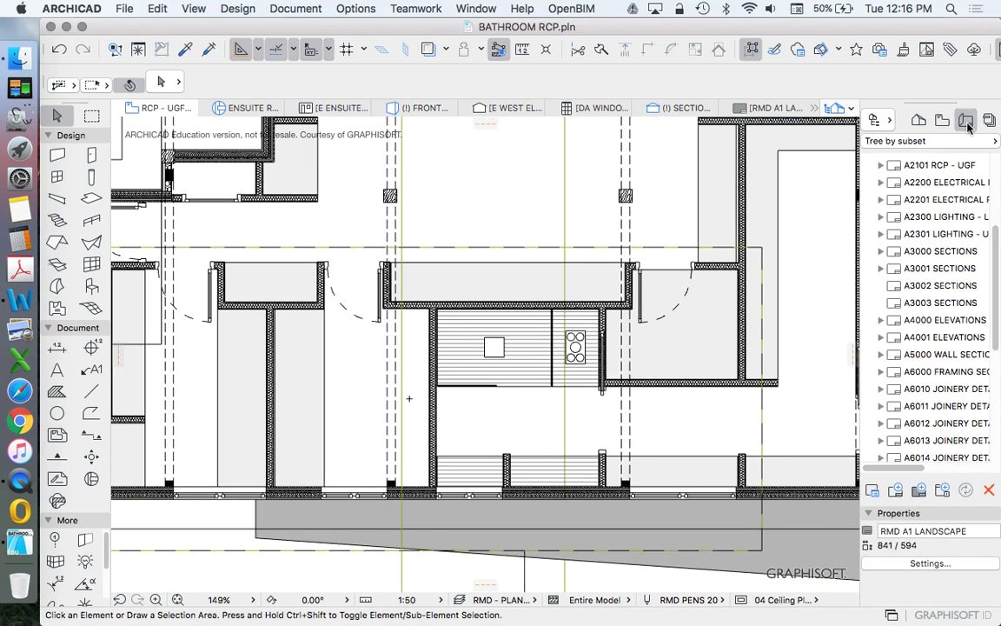
scroll(937, 337, "down", 5)
scroll(937, 337, "down", 5)
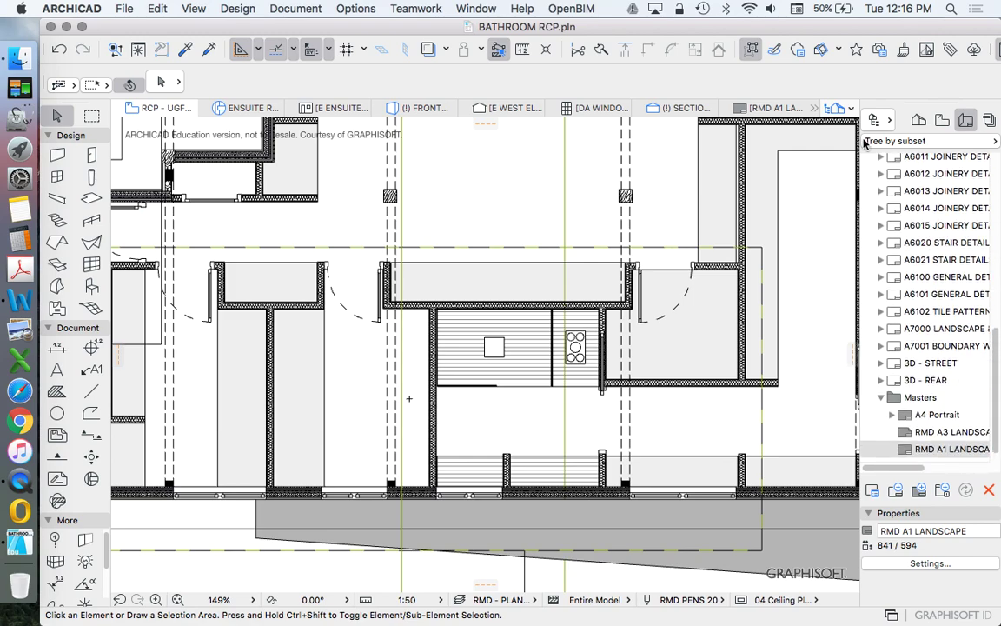